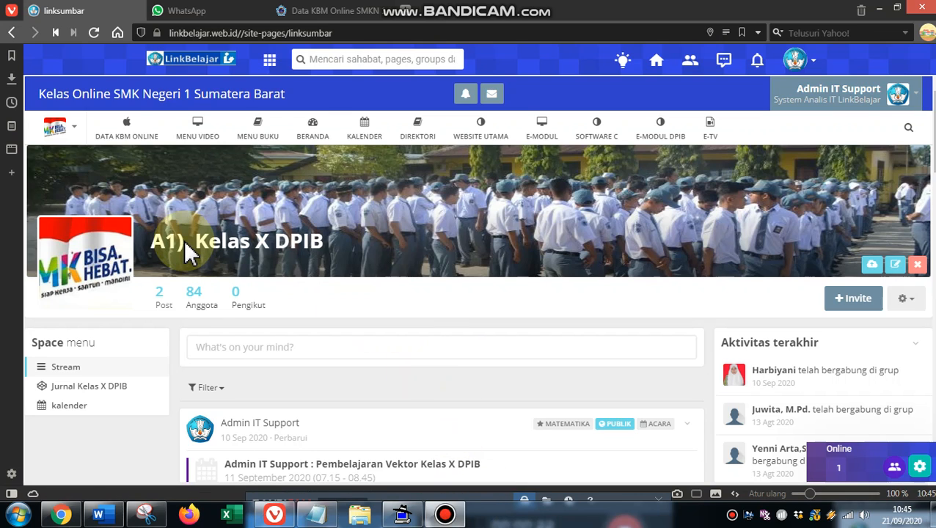
# - Switch to the A1). Kelas X DPIB class space and open its kalender
pyautogui.click(82, 132)
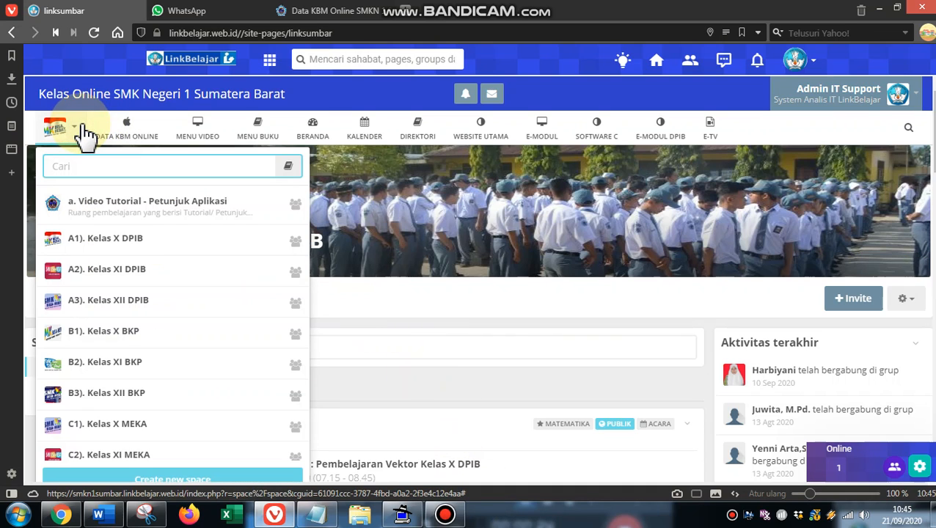
pyautogui.click(104, 242)
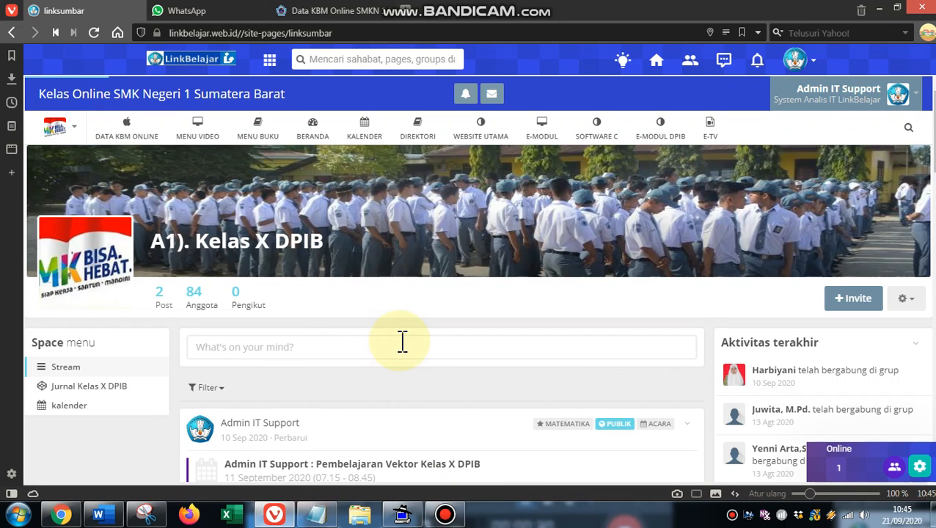
pyautogui.scroll(-1, 402, 342)
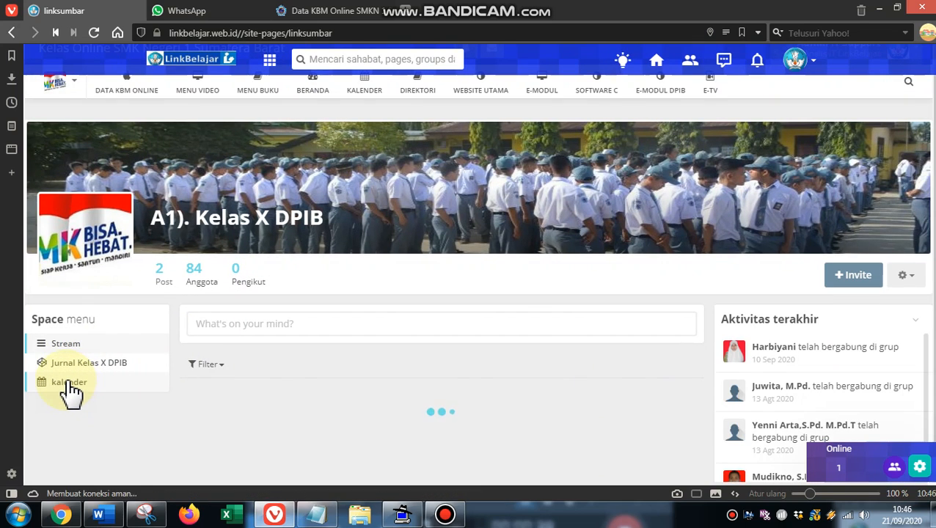
pyautogui.click(69, 382)
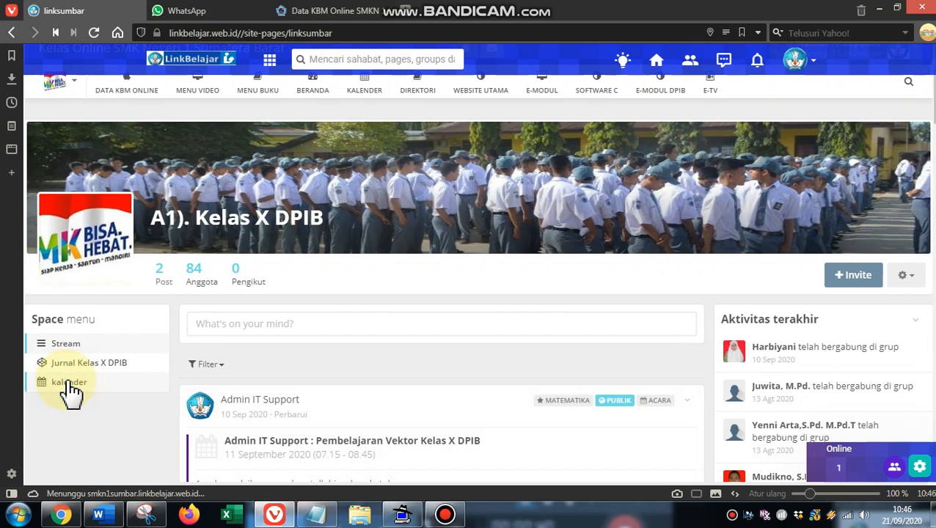
# - Begin a new event on the 21 September 2020 cell of the class calendar
pyautogui.scroll(-3, 311, 389)
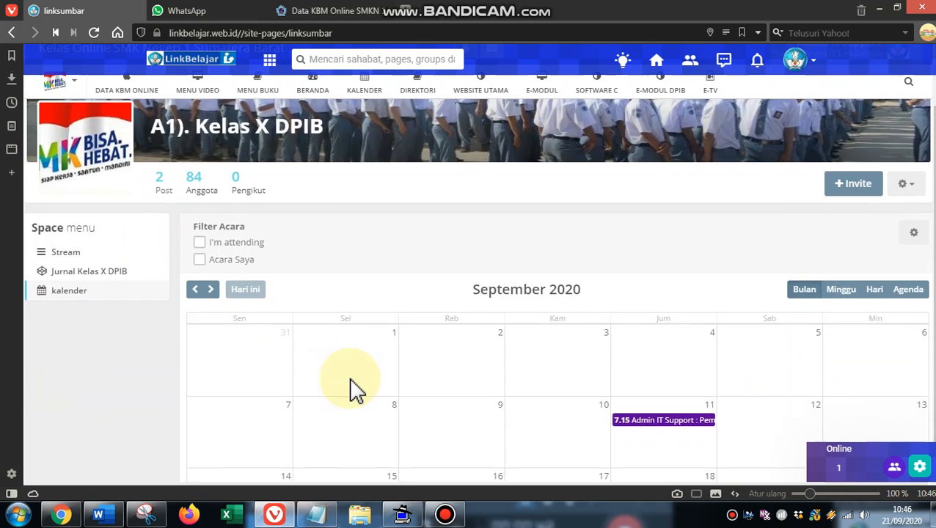
pyautogui.scroll(-1, 316, 390)
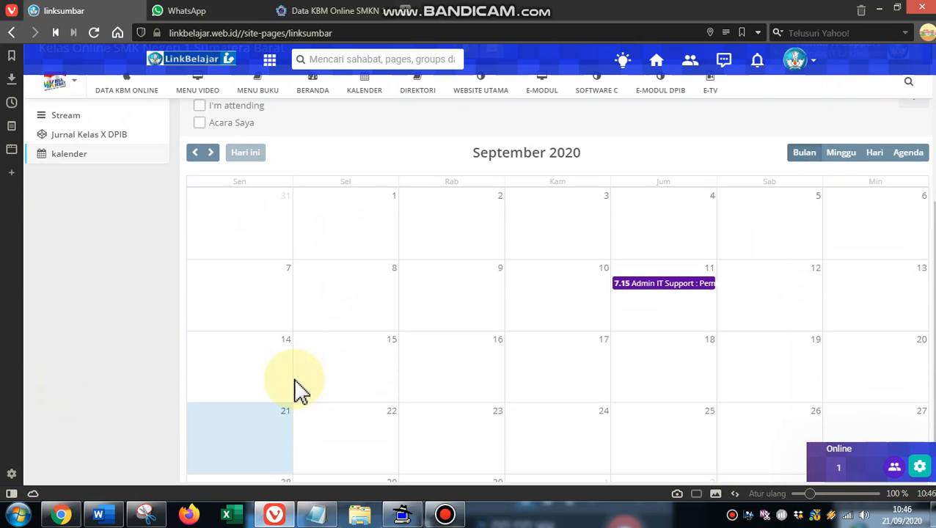
pyautogui.scroll(-1, 254, 397)
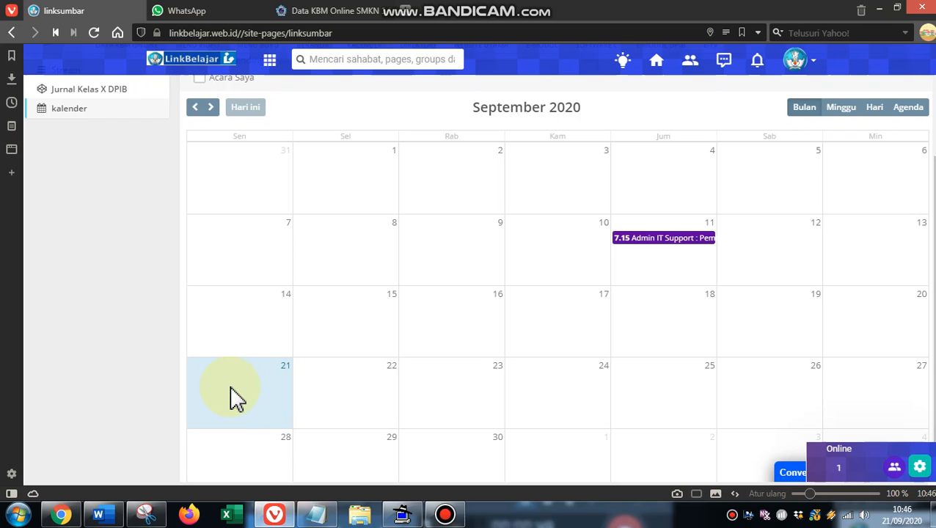
pyautogui.click(231, 388)
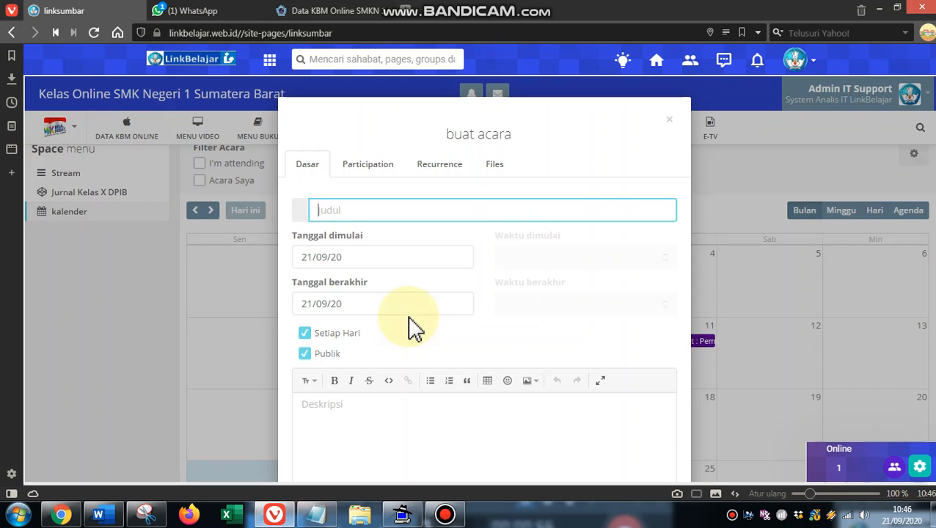
# - Title the event with the teacher's name plus 'Vektor : X DPIB' and untick all-day
pyautogui.click(374, 210)
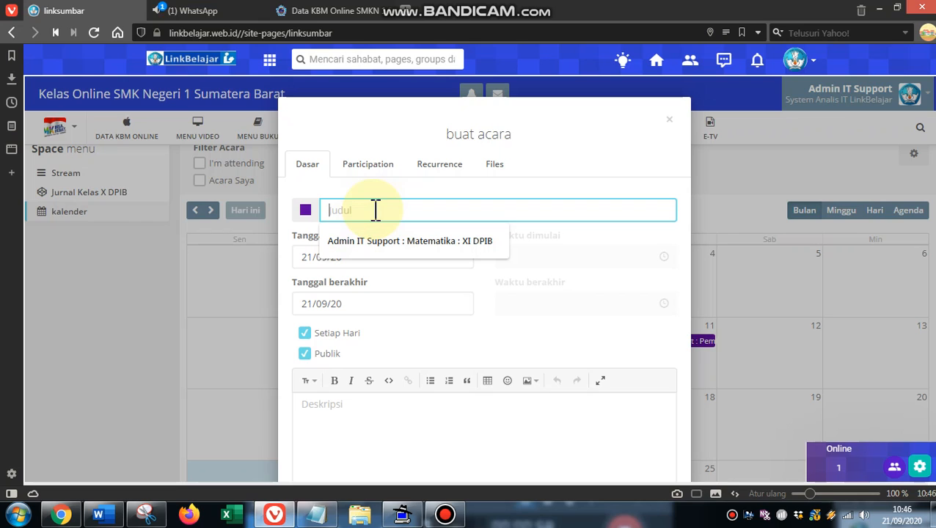
pyautogui.write('NOr')
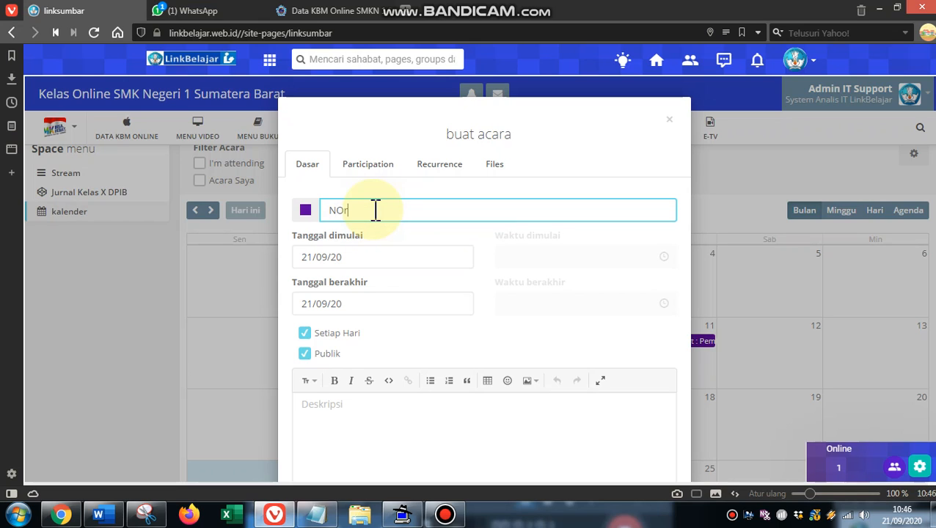
pyautogui.write('ora Margare, S.Si.m.Pd')
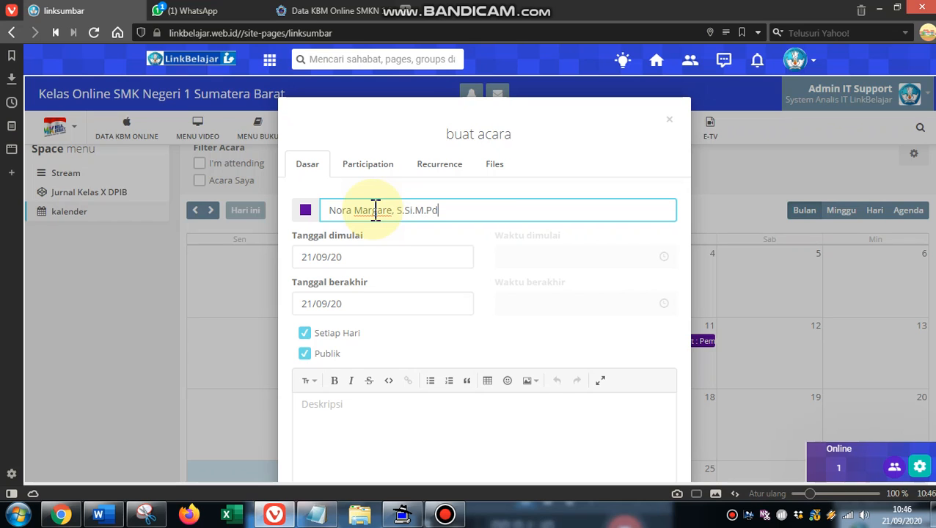
pyautogui.write('. : Mat')
pyautogui.doubleClick(471, 210)
pyautogui.write('Vektor')
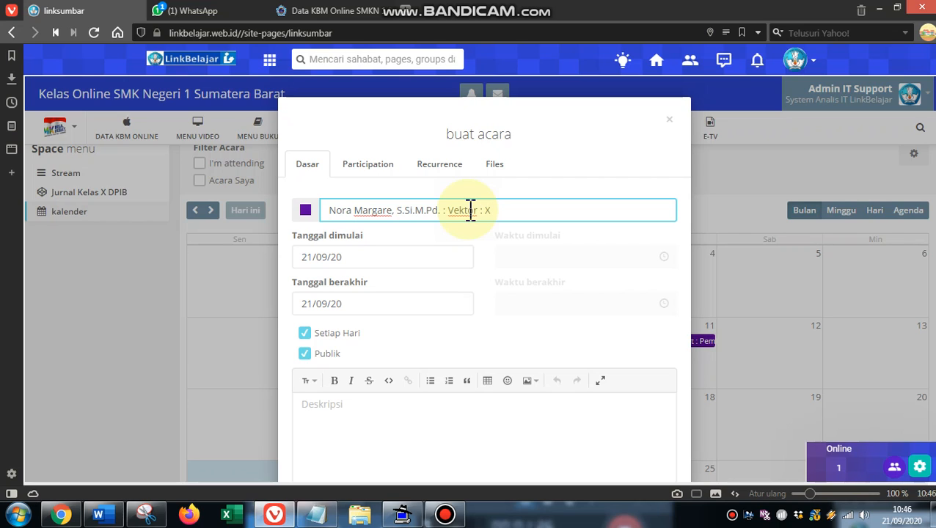
pyautogui.write(': X DPIB')
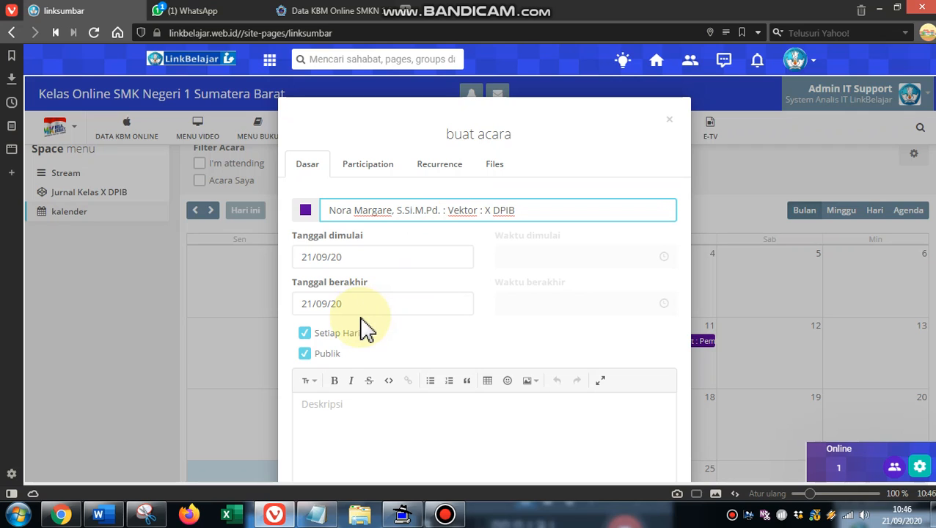
pyautogui.click(305, 334)
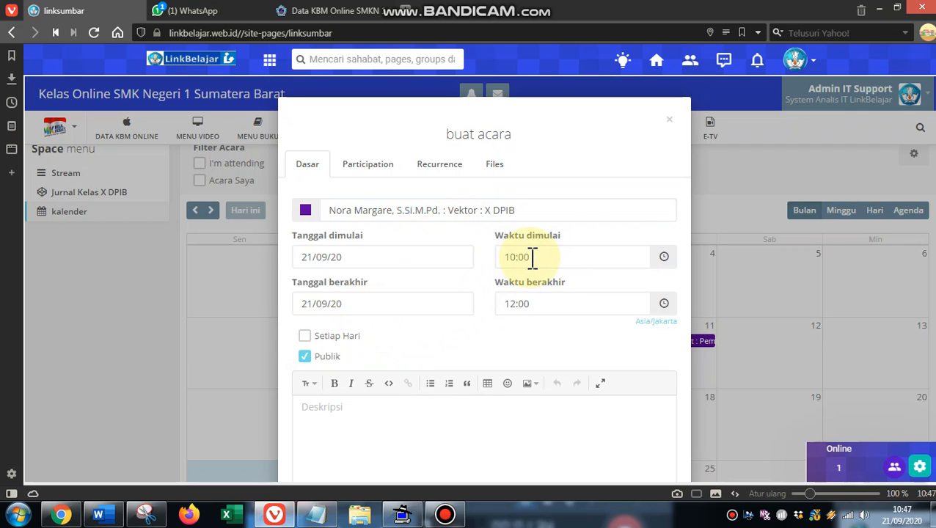
# - Change the event's start time to 07:15 and end time to 08:45
pyautogui.doubleClick(512, 256)
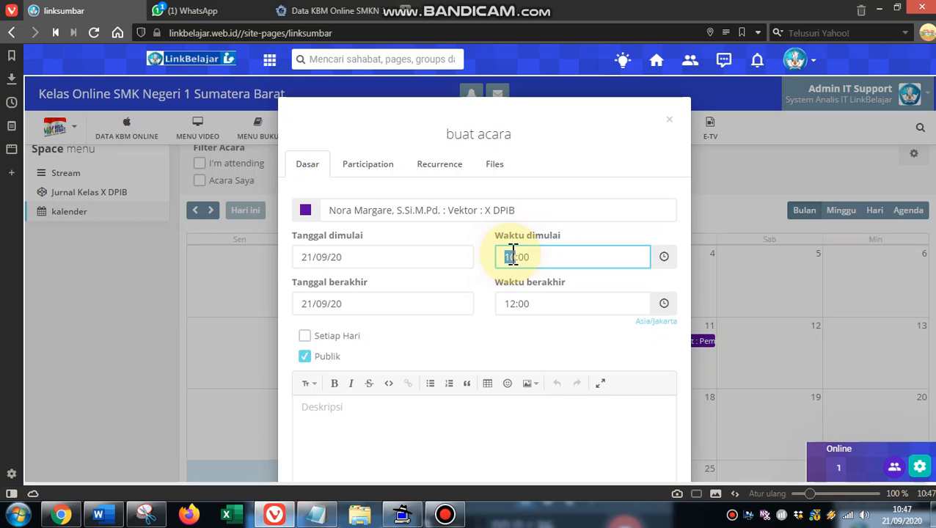
pyautogui.write('07')
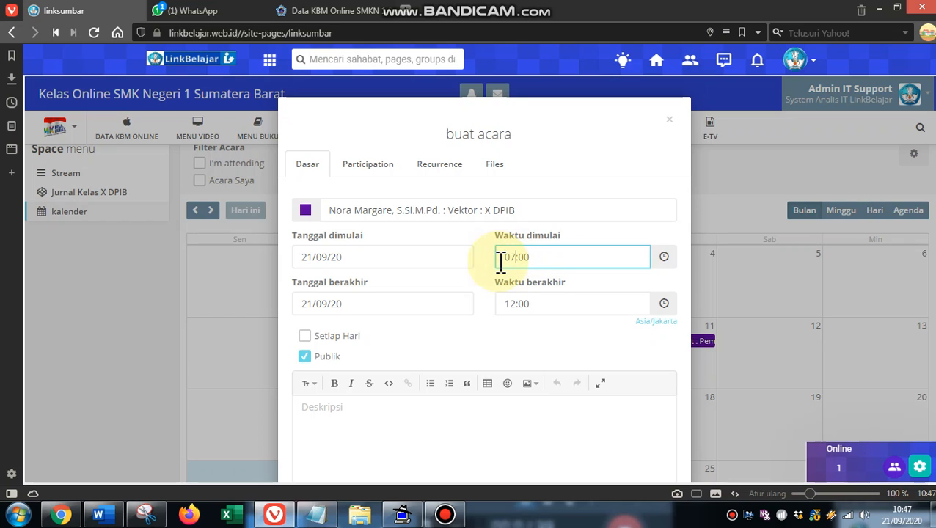
pyautogui.doubleClick(550, 256)
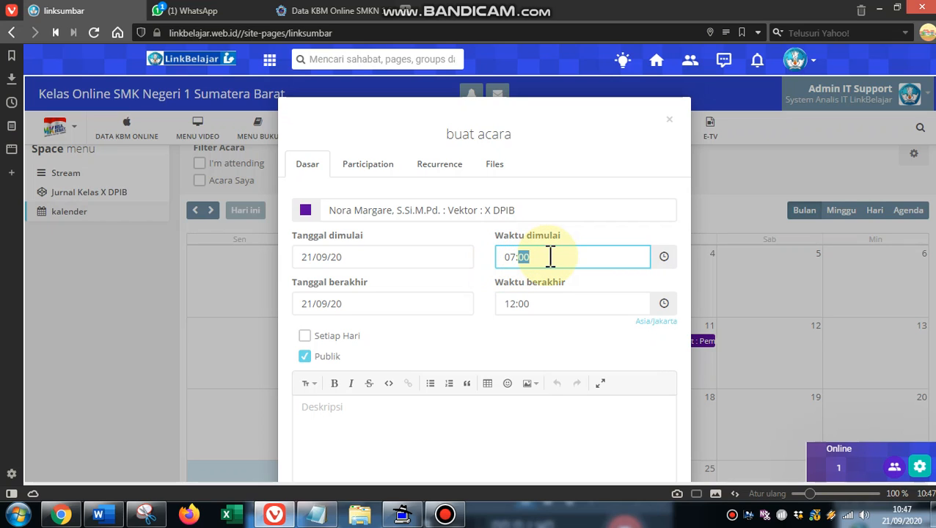
pyautogui.write('15')
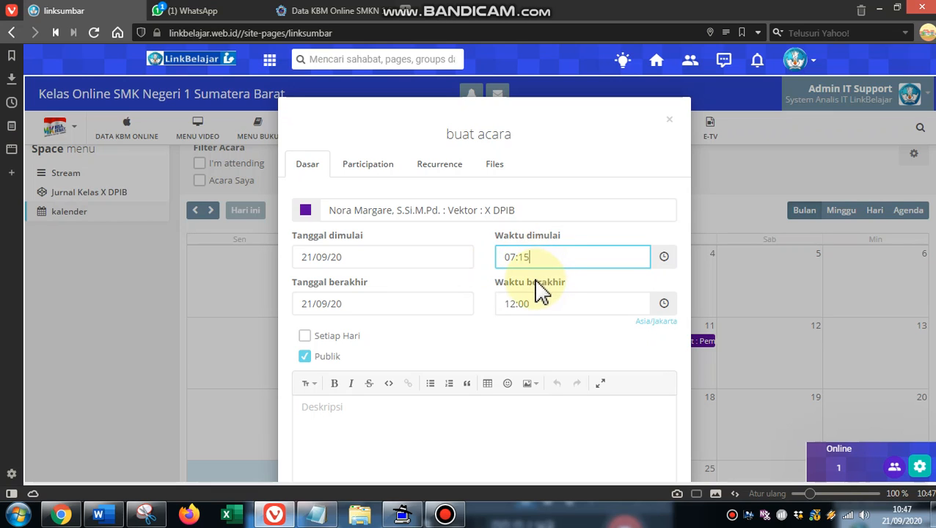
pyautogui.doubleClick(511, 304)
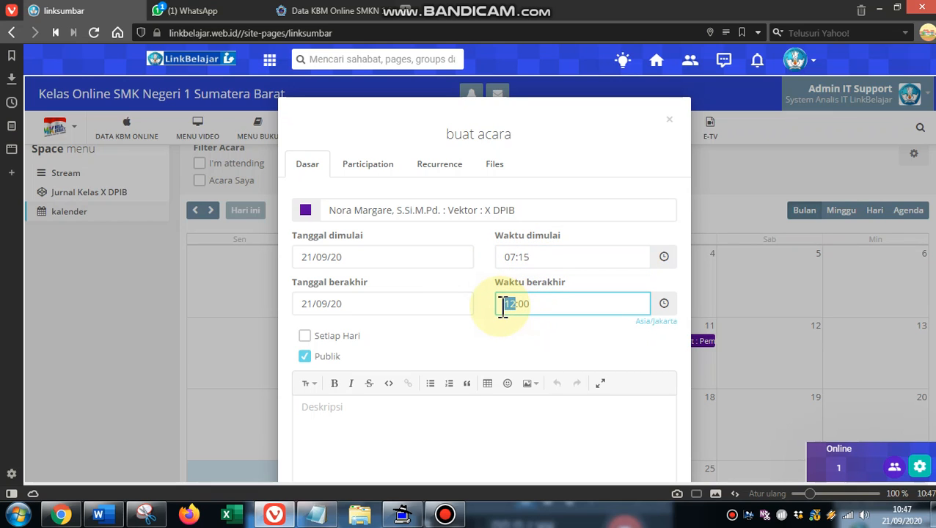
pyautogui.write('08:45')
pyautogui.scroll(-2, 410, 353)
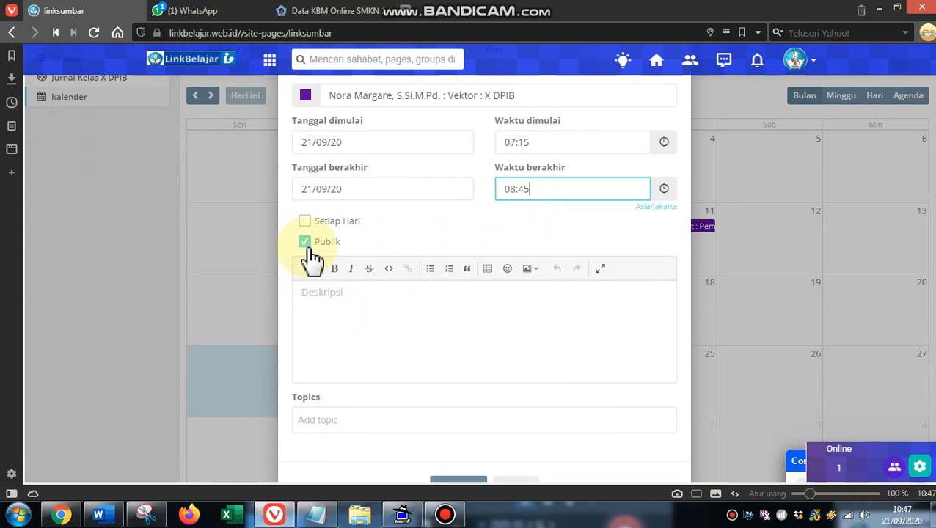
pyautogui.scroll(1, 356, 306)
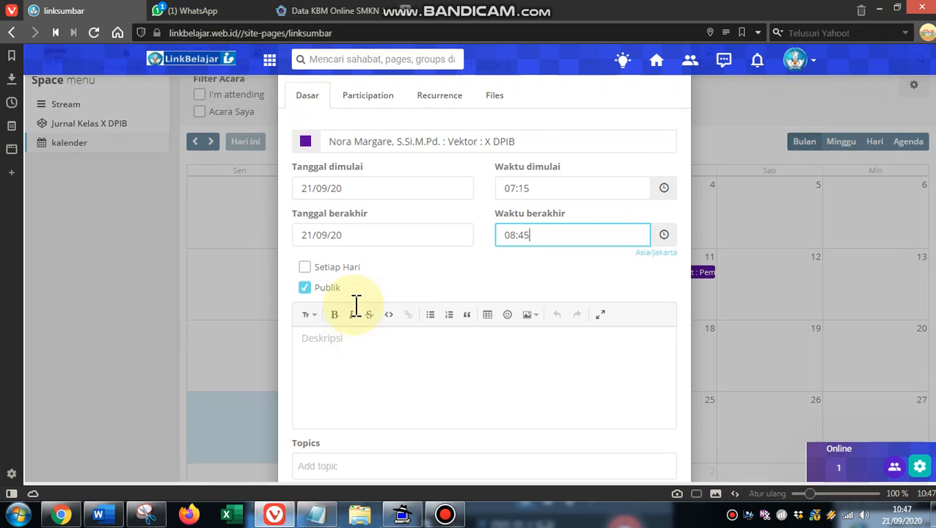
pyautogui.scroll(-2, 357, 312)
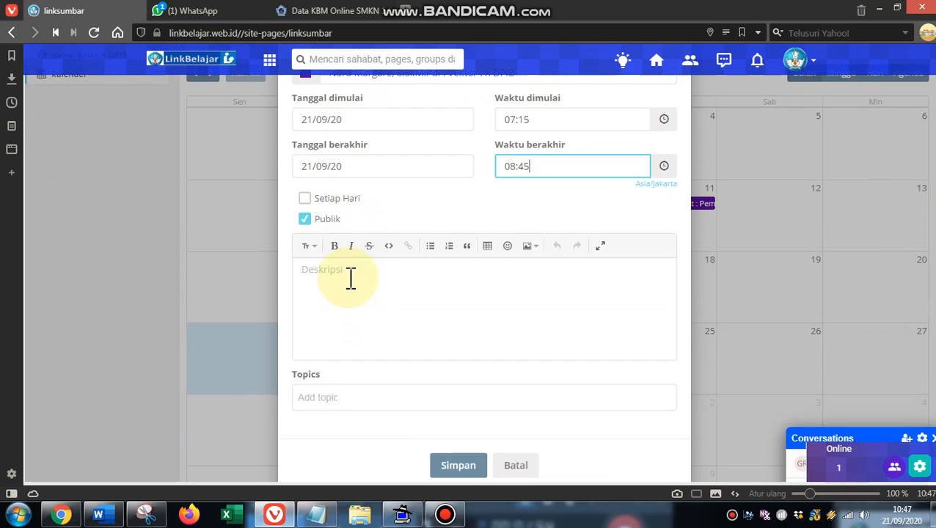
# - Write the three-line greeting description ending with the theme 'Materi : Matriks'
pyautogui.click(351, 278)
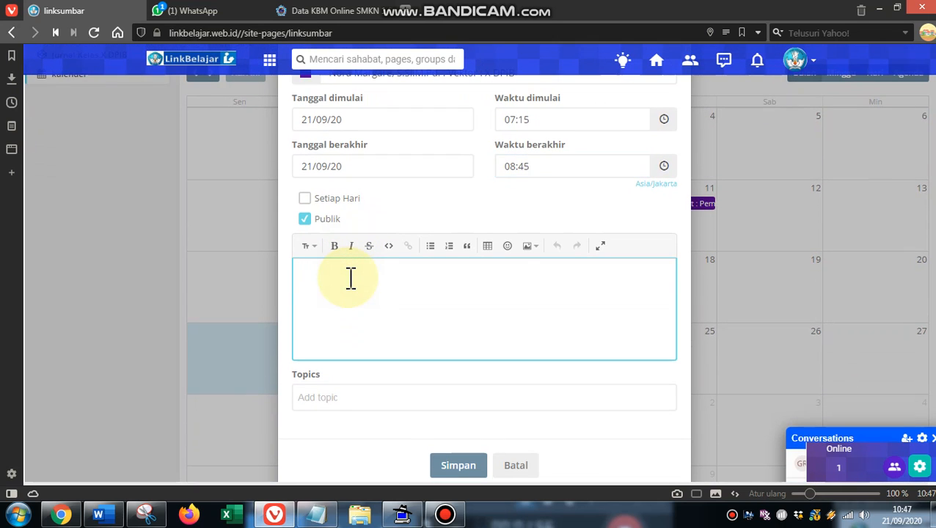
pyautogui.write('Assalamualaikum warahmatu')
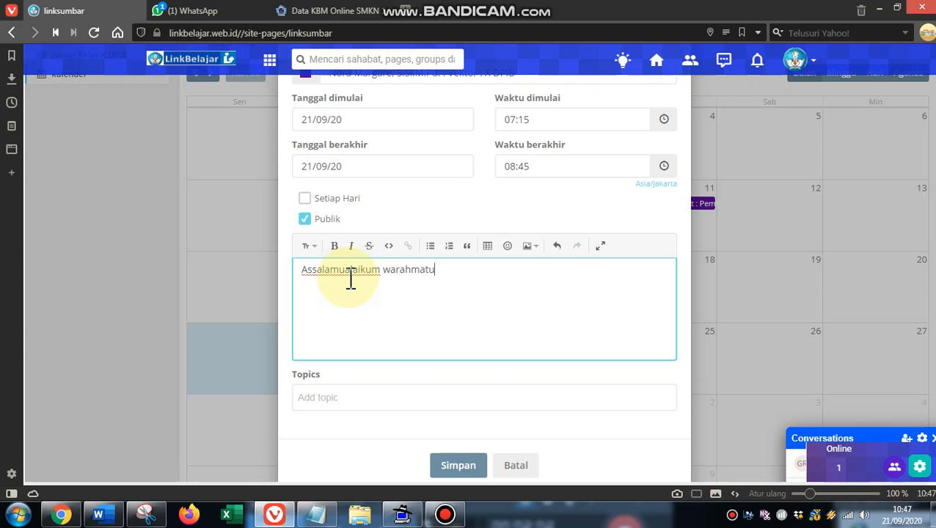
pyautogui.write('llahi waba')
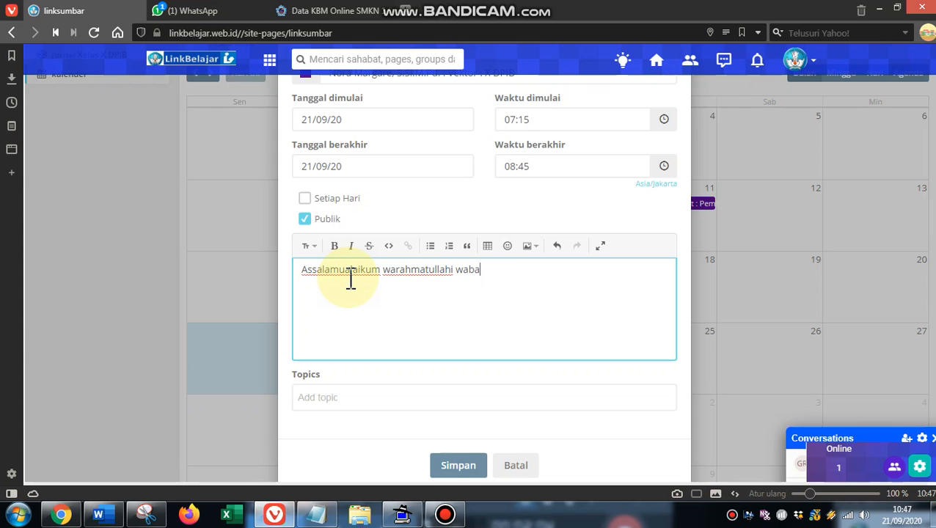
pyautogui.write('rakatu')
pyautogui.press('Return')
pyautogui.write('Salam SE')
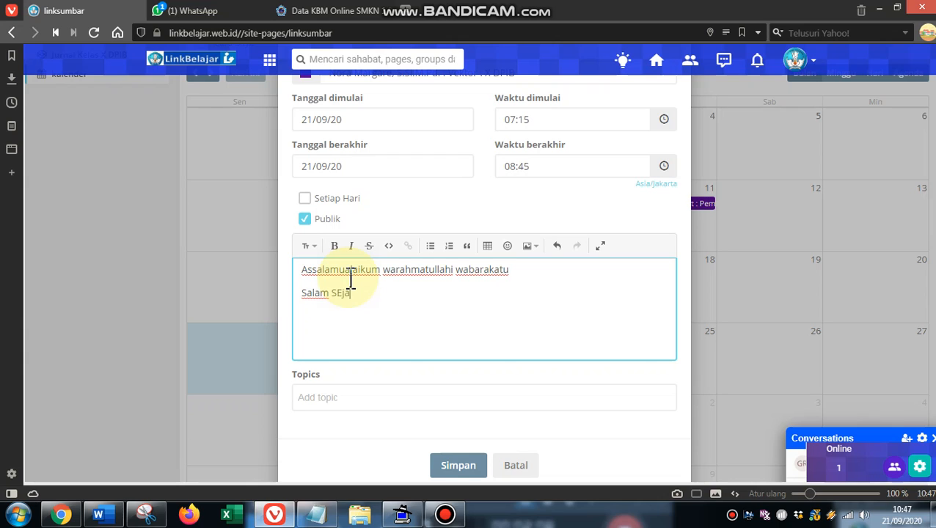
pyautogui.press('BackSpace')
pyautogui.write('ejahtera')
pyautogui.press('Return')
pyautogui.write('Pembelajaran Online')
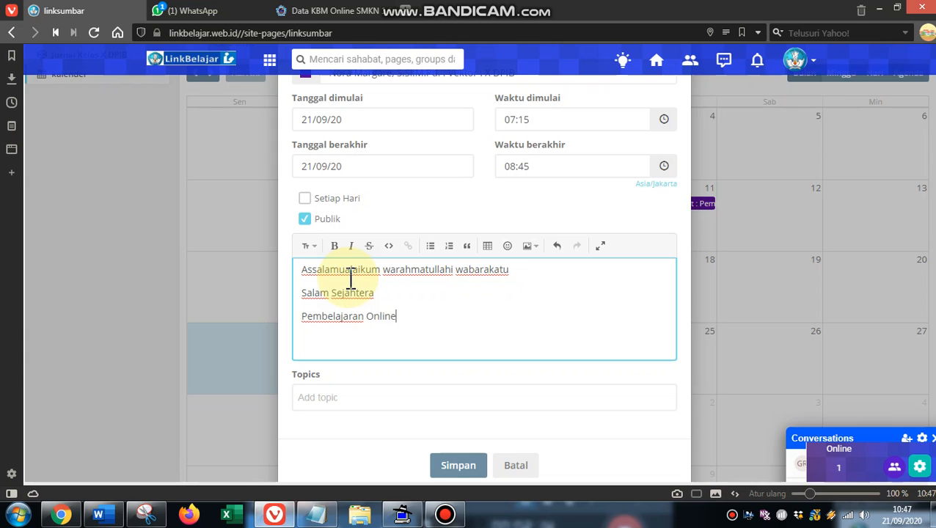
pyautogui.write(' Temat Materi ')
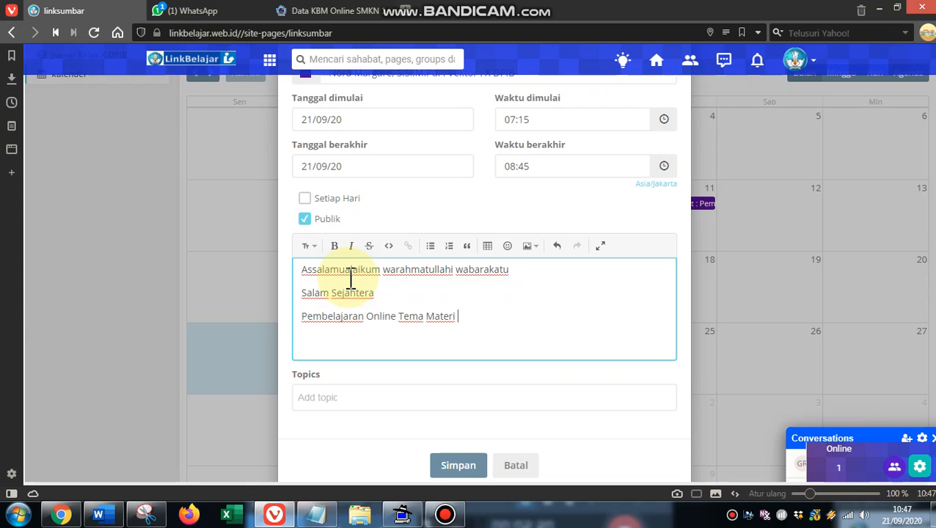
pyautogui.write(': Matriks')
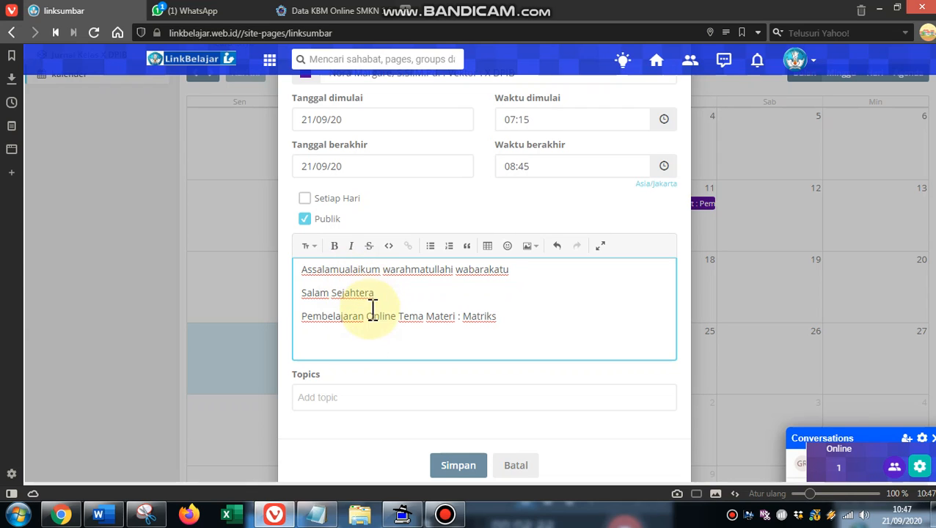
# - Tag the event with the Matematika topic
pyautogui.click(335, 397)
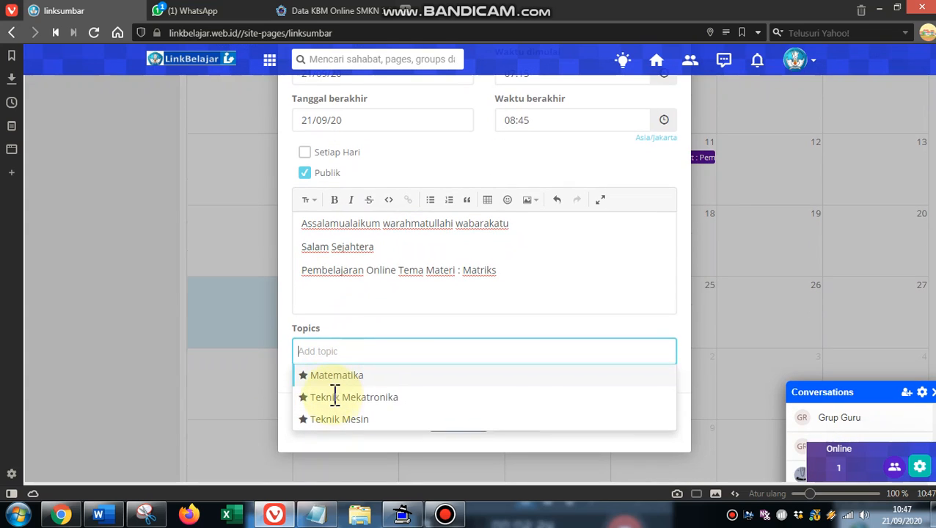
pyautogui.click(332, 377)
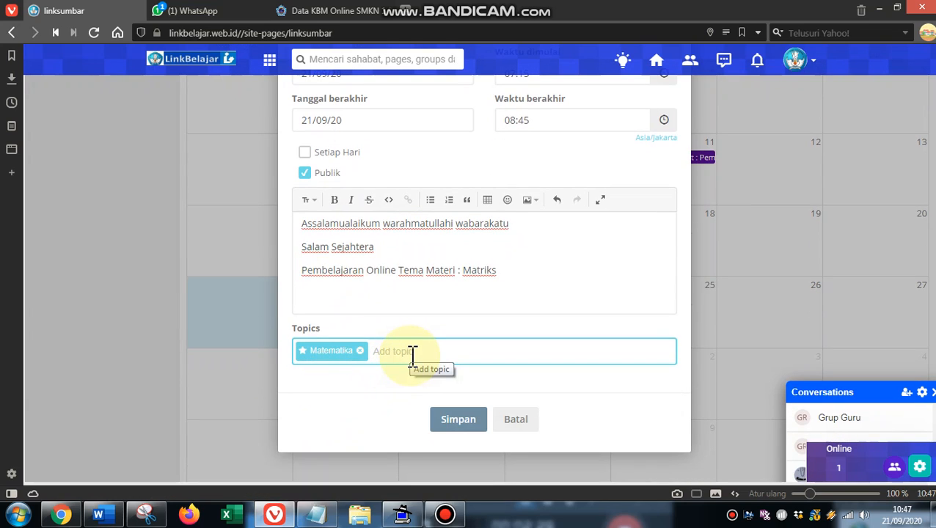
pyautogui.scroll(5, 413, 355)
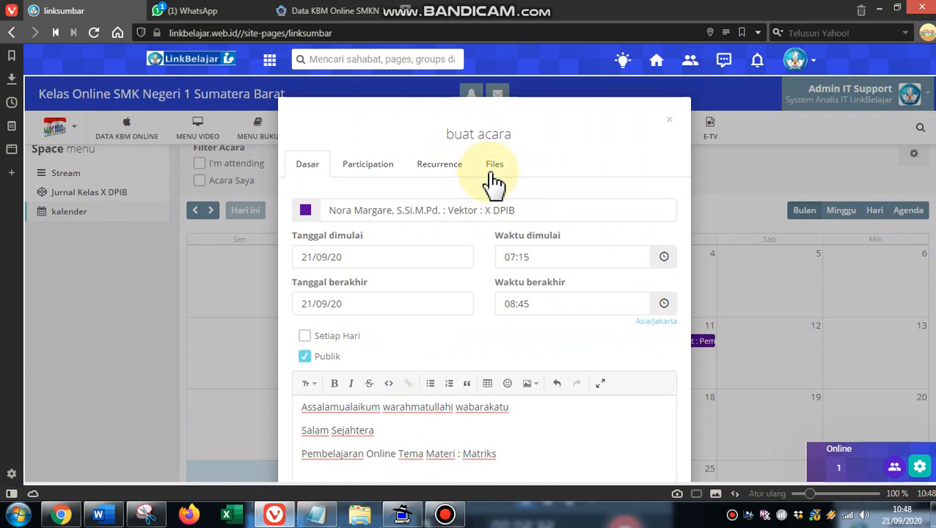
pyautogui.click(361, 169)
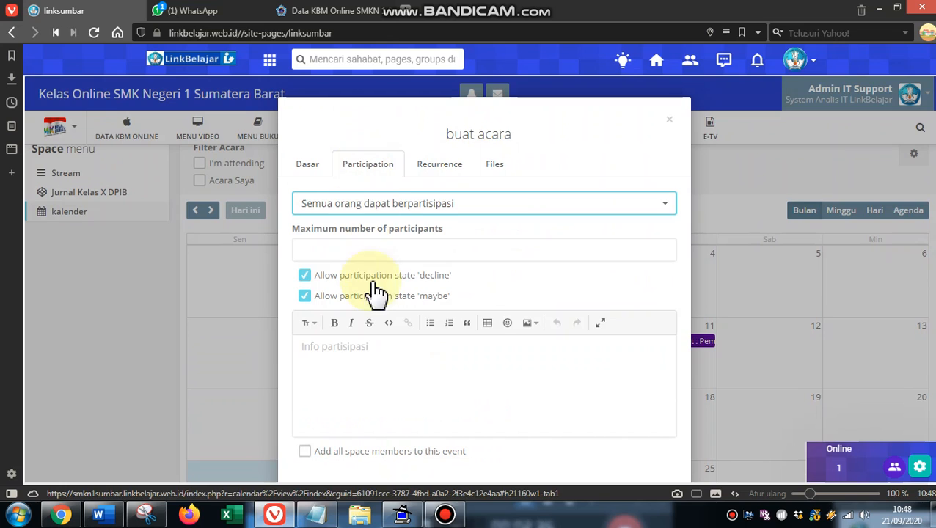
# - Disallow 'decline' and 'maybe' responses and add all space members to the event
pyautogui.scroll(-1, 382, 288)
pyautogui.click(305, 253)
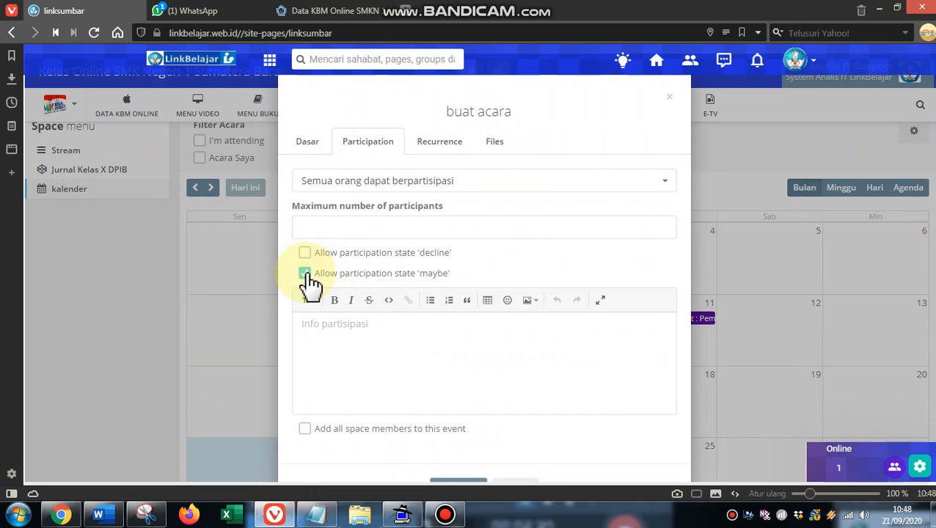
pyautogui.click(306, 275)
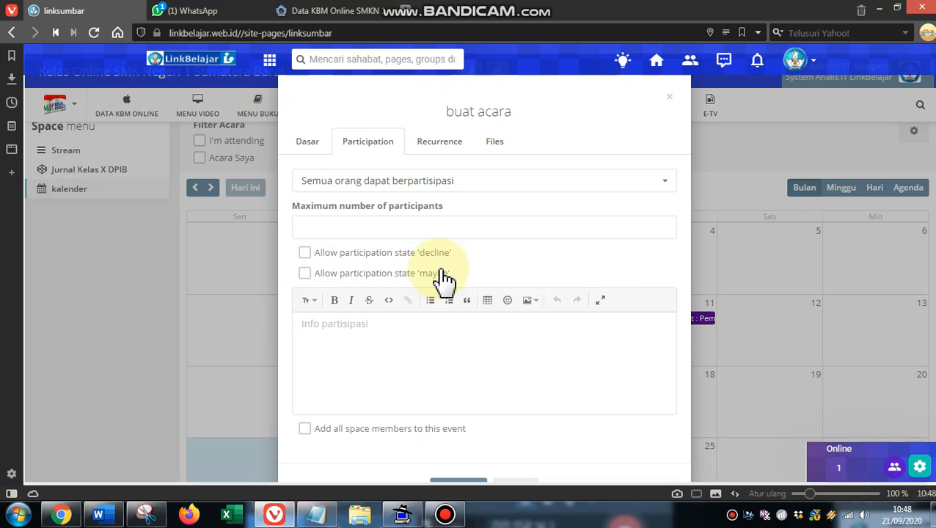
pyautogui.scroll(-1, 433, 308)
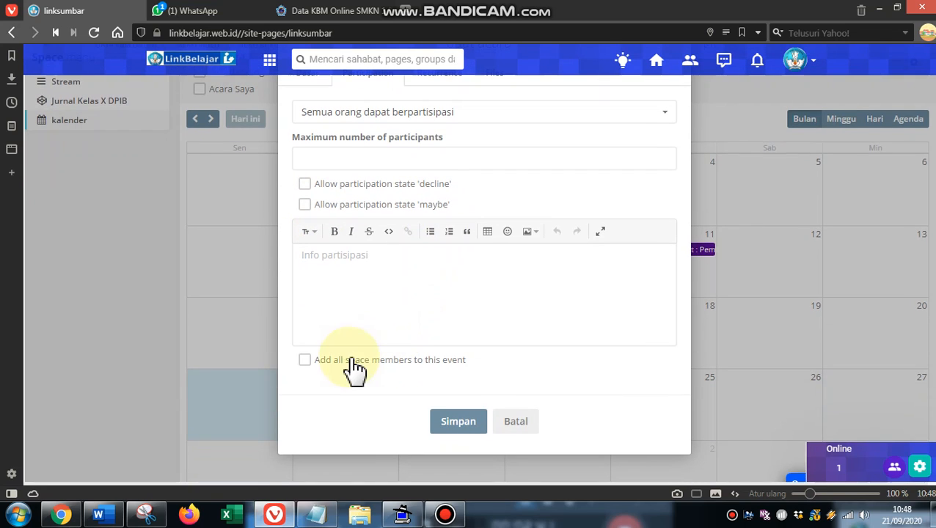
pyautogui.click(308, 364)
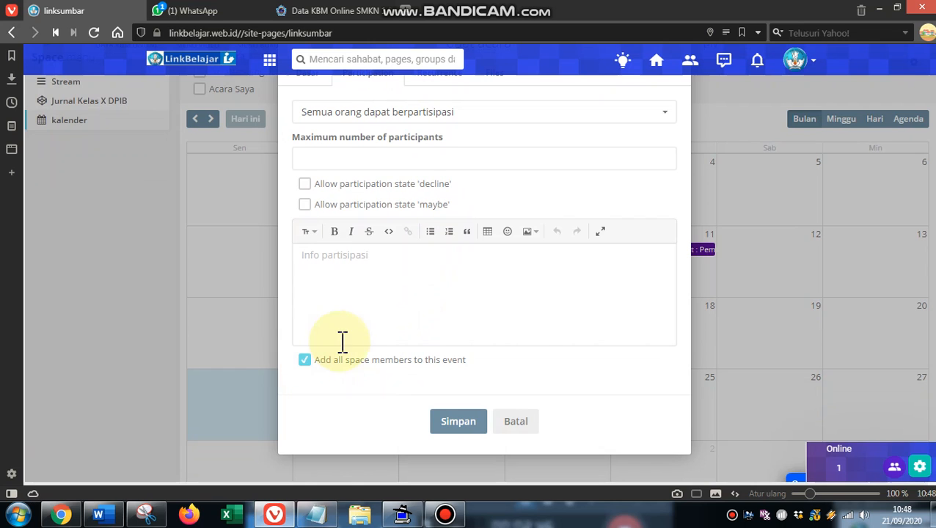
pyautogui.scroll(2, 342, 340)
pyautogui.click(495, 166)
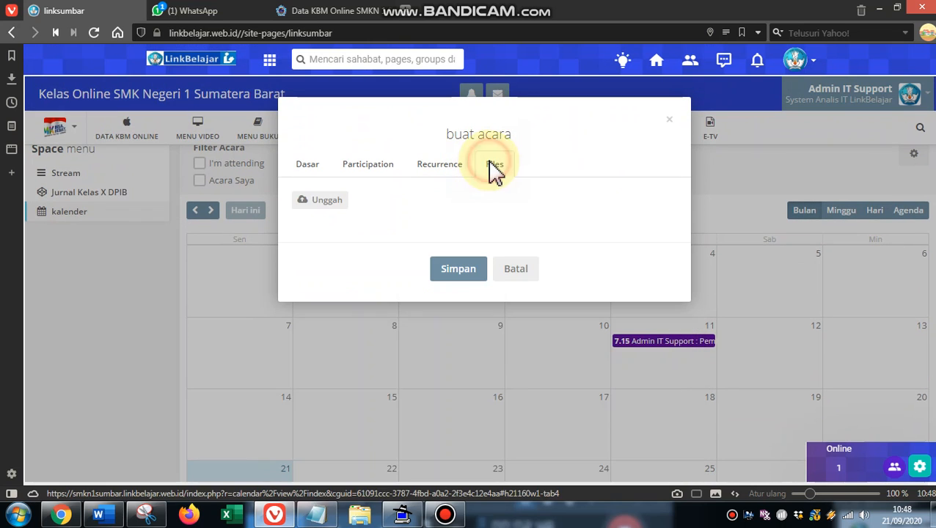
# - Upload the RPP X MATH Semester 2 Peminatan (VEKTOR) pdf from D:\E-LIBRARY
pyautogui.click(331, 204)
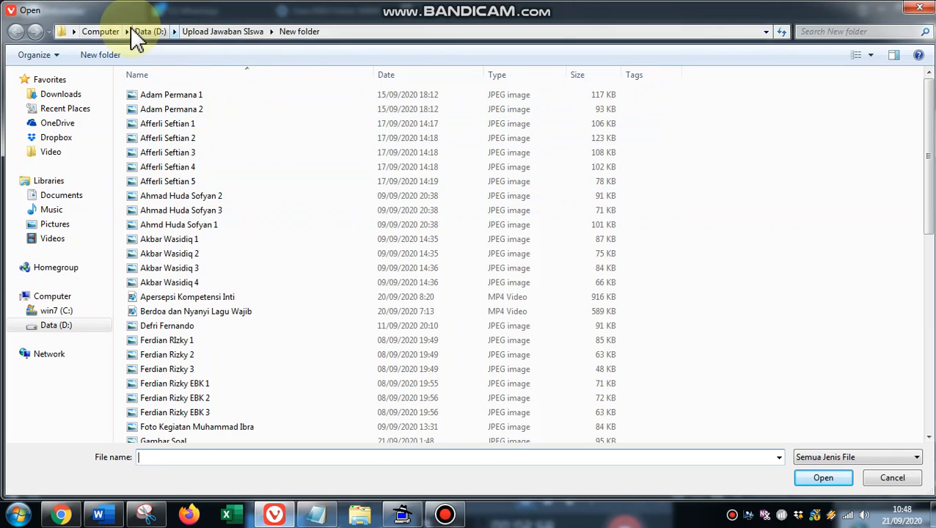
pyautogui.click(149, 33)
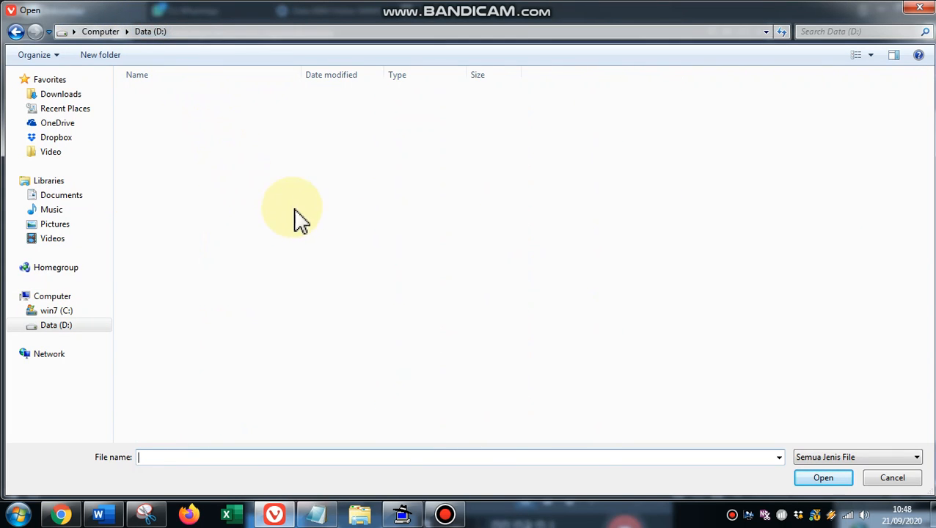
pyautogui.click(598, 213)
pyautogui.scroll(-2, 226, 291)
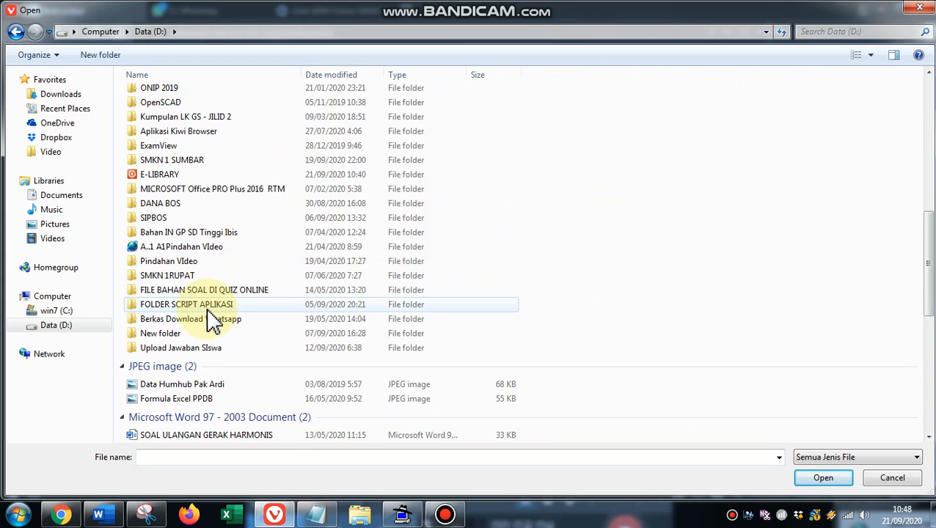
pyautogui.scroll(1, 187, 278)
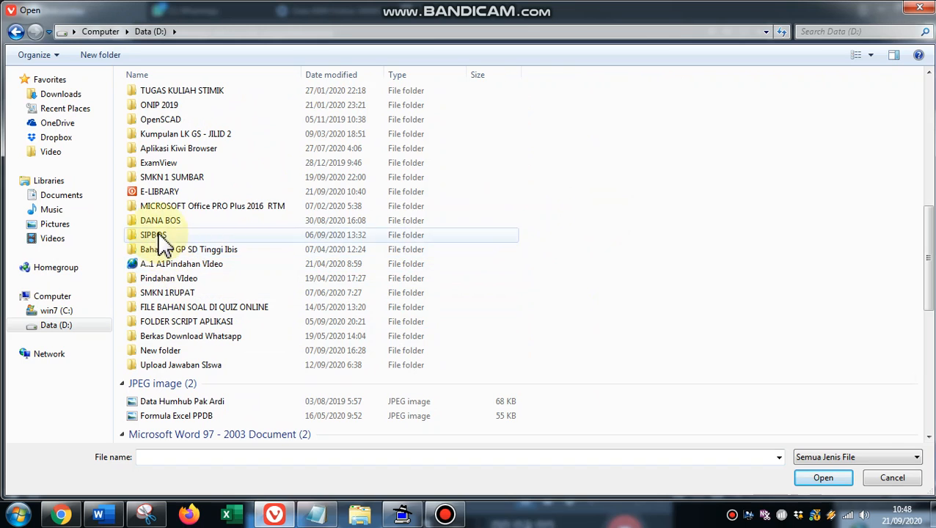
pyautogui.doubleClick(161, 193)
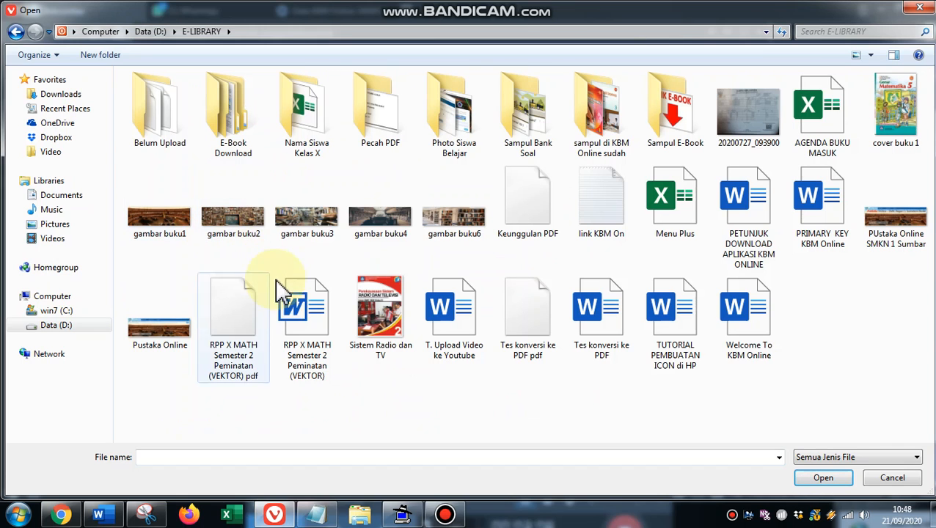
pyautogui.click(305, 329)
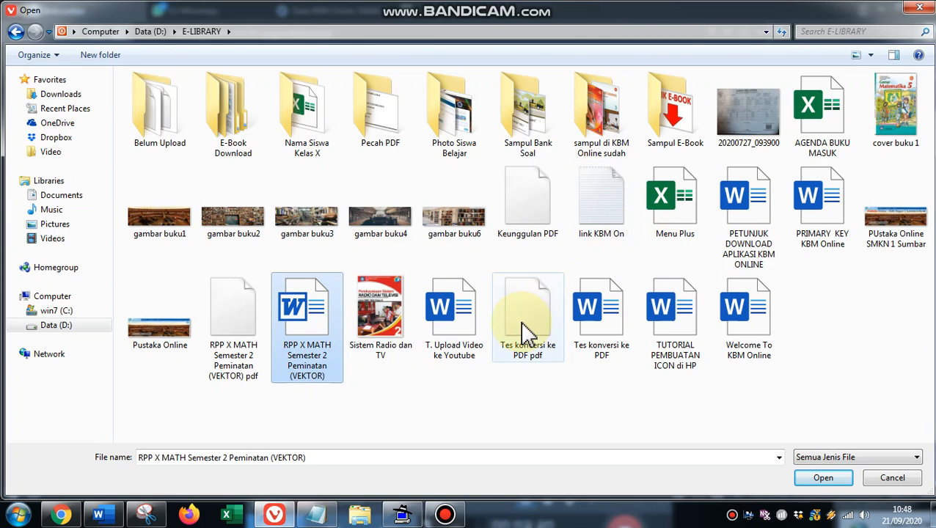
pyautogui.click(246, 321)
pyautogui.click(817, 478)
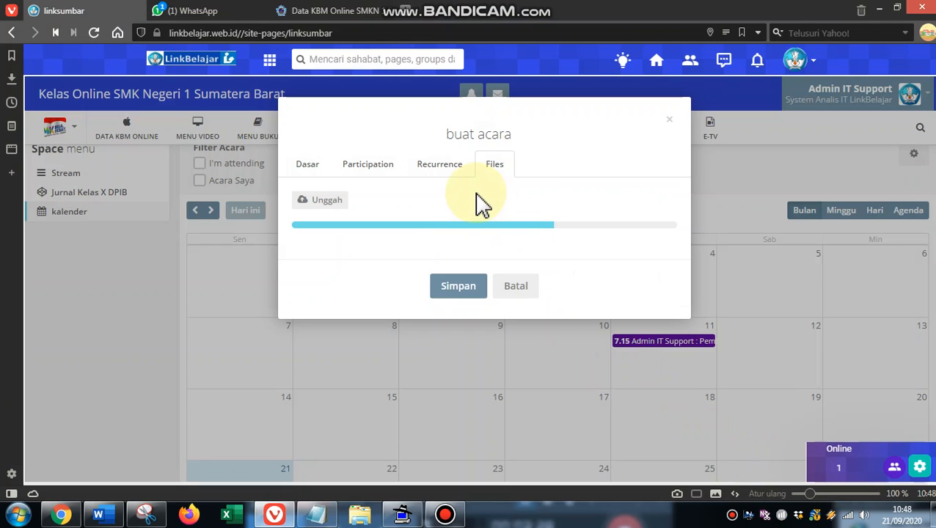
# - Save the event with the RPP pdf, then reopen it from the 21 September cell
pyautogui.click(463, 283)
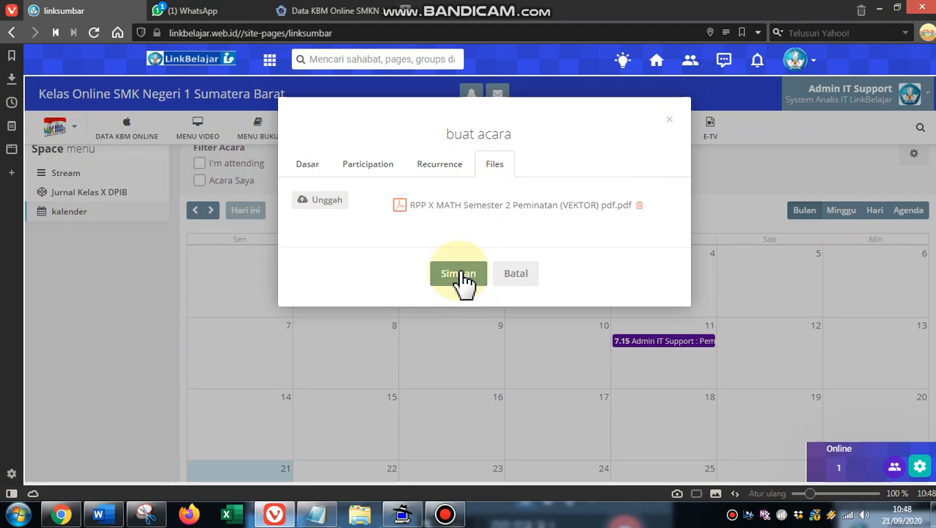
pyautogui.click(458, 271)
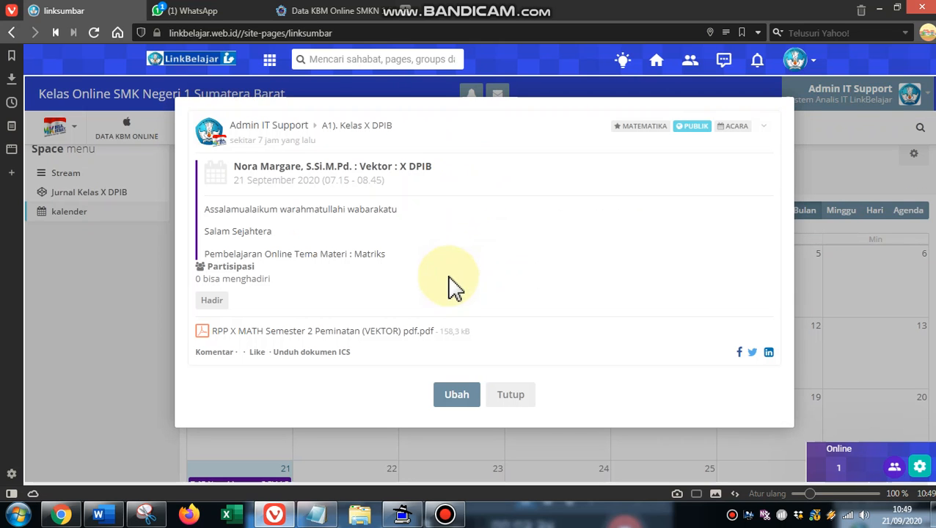
pyautogui.click(516, 394)
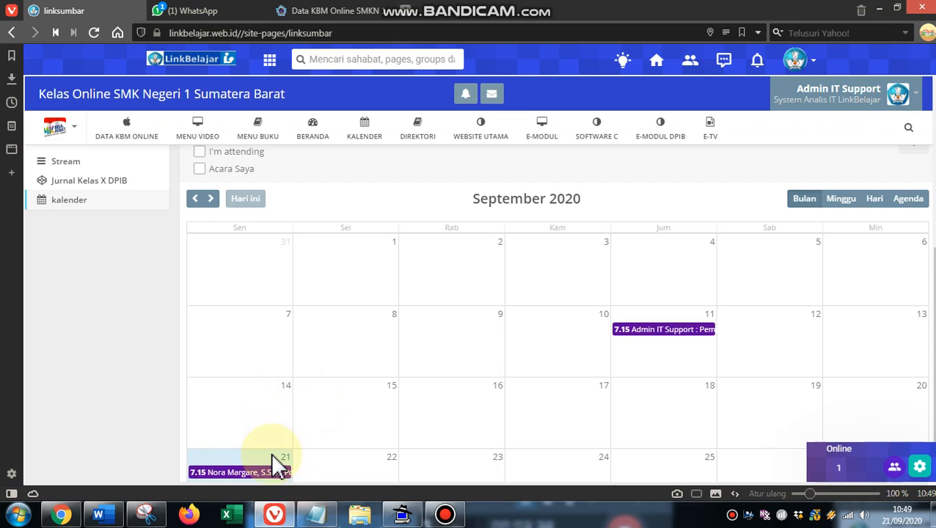
pyautogui.scroll(-1, 268, 460)
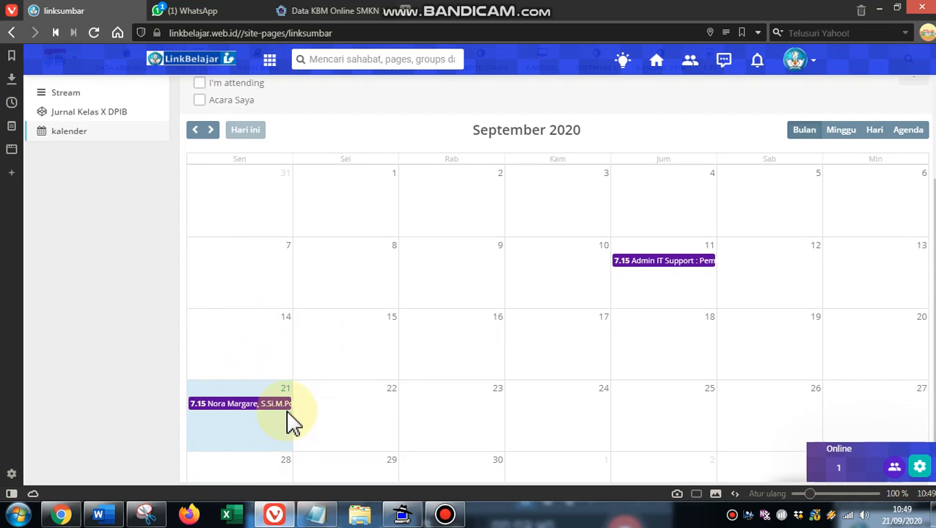
pyautogui.click(230, 404)
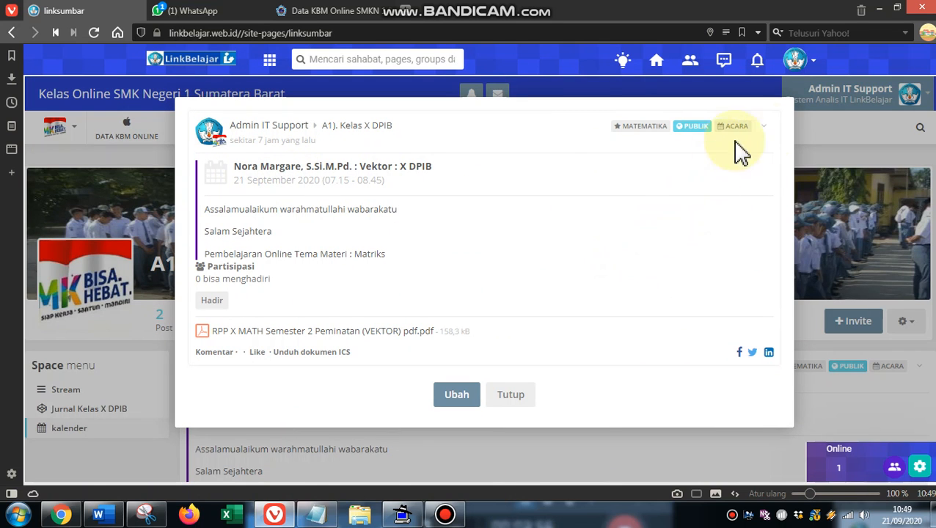
# - Open the event's page, register attendance, and check the list of attendees
pyautogui.click(510, 395)
pyautogui.scroll(-2, 521, 404)
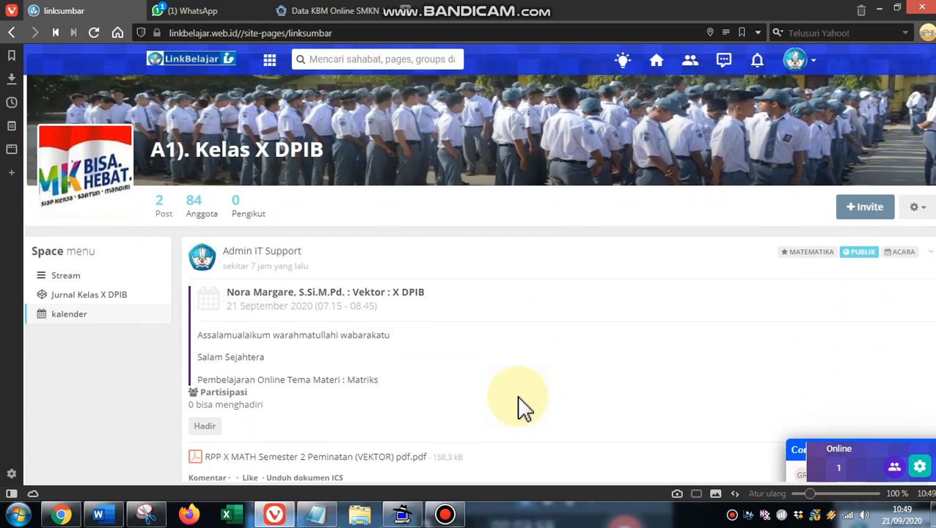
pyautogui.scroll(-1, 470, 367)
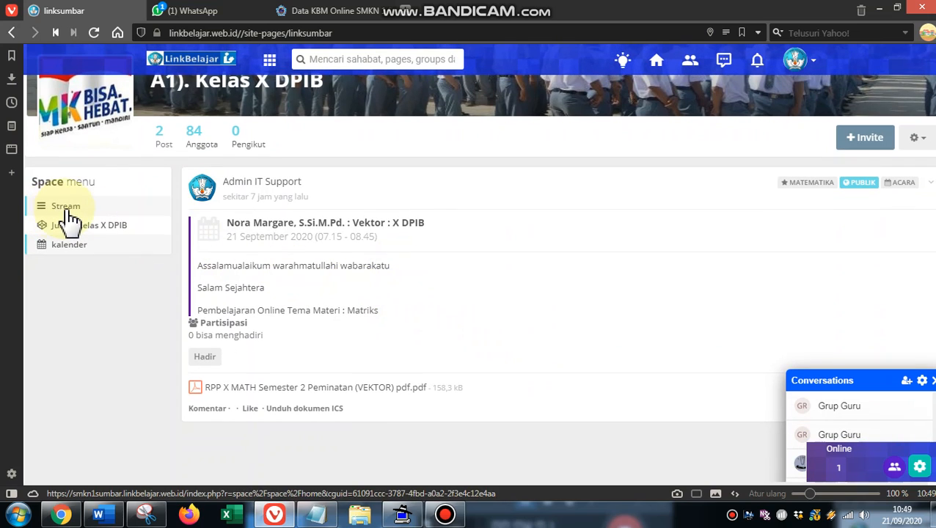
pyautogui.click(293, 224)
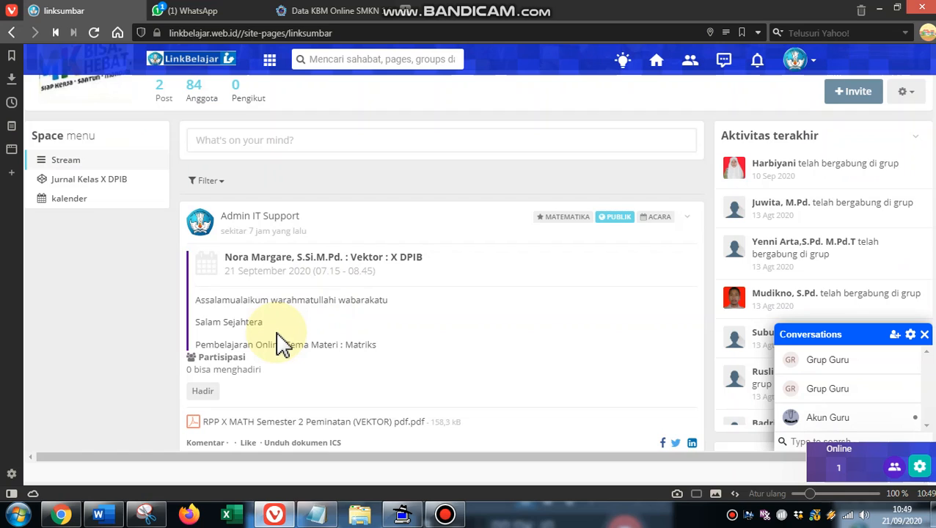
pyautogui.click(205, 393)
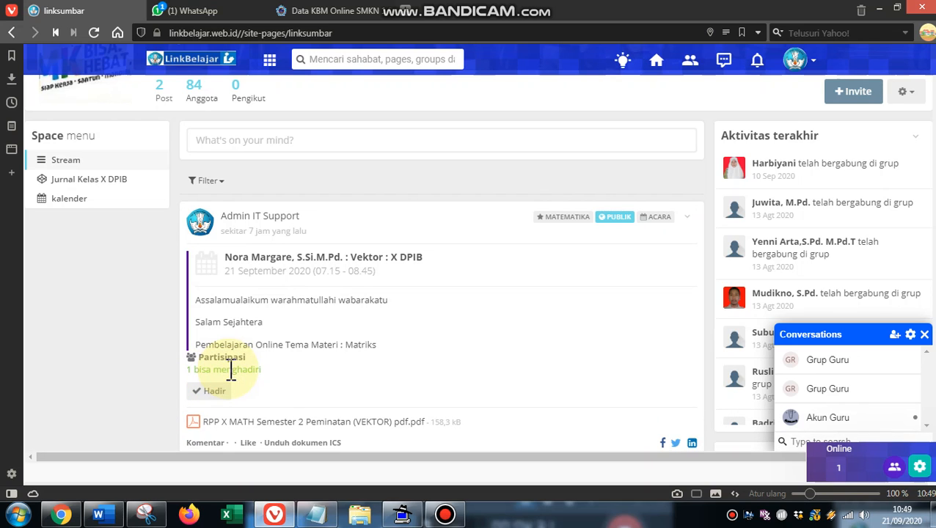
pyautogui.click(227, 370)
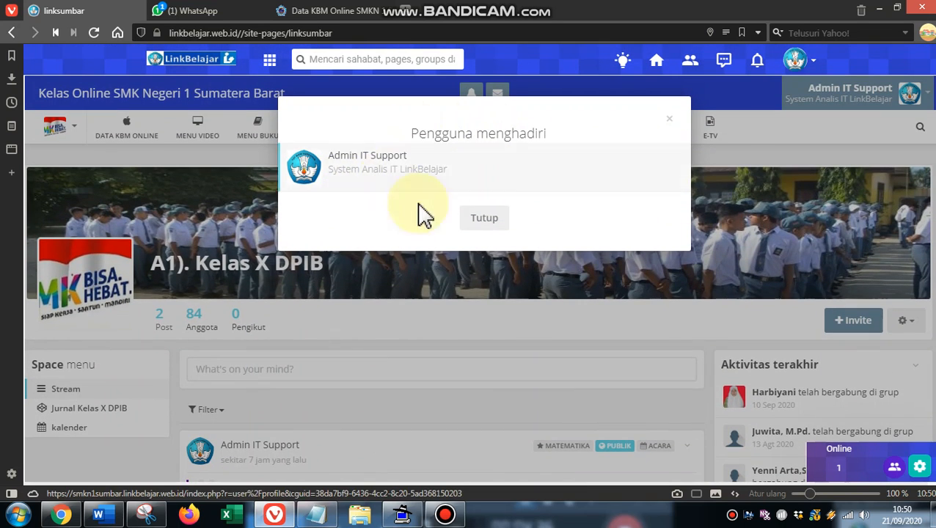
pyautogui.click(502, 233)
# - Start a comment under the stream post carrying the RPP vector pdf
pyautogui.scroll(-2, 334, 360)
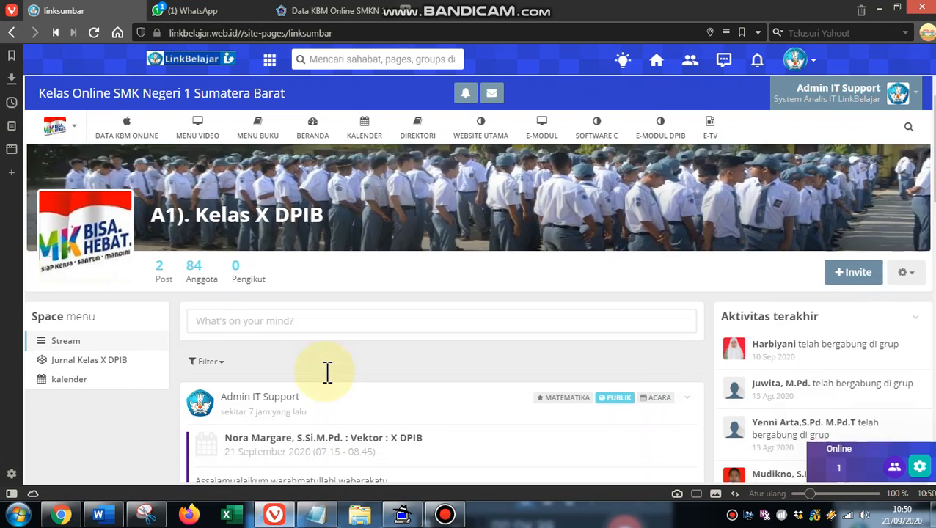
pyautogui.scroll(-1, 251, 438)
pyautogui.scroll(-1, 235, 455)
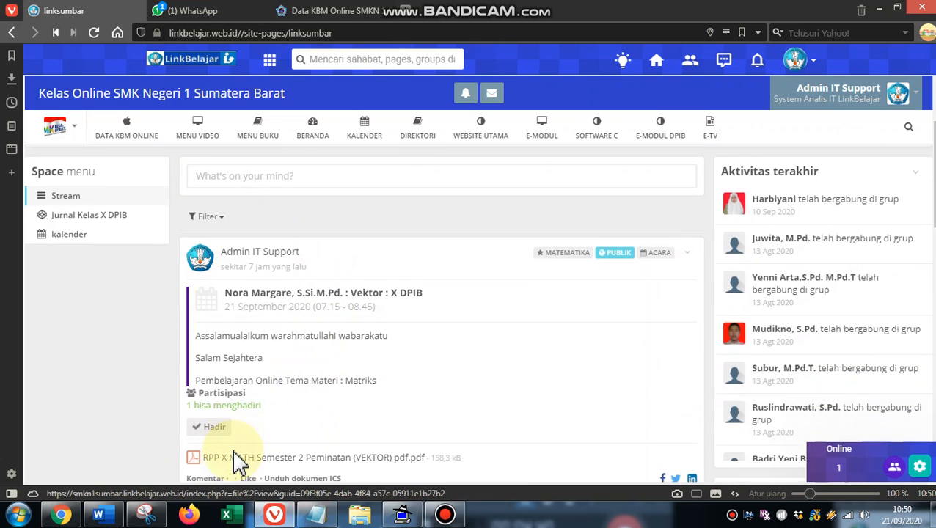
pyautogui.scroll(-4, 242, 452)
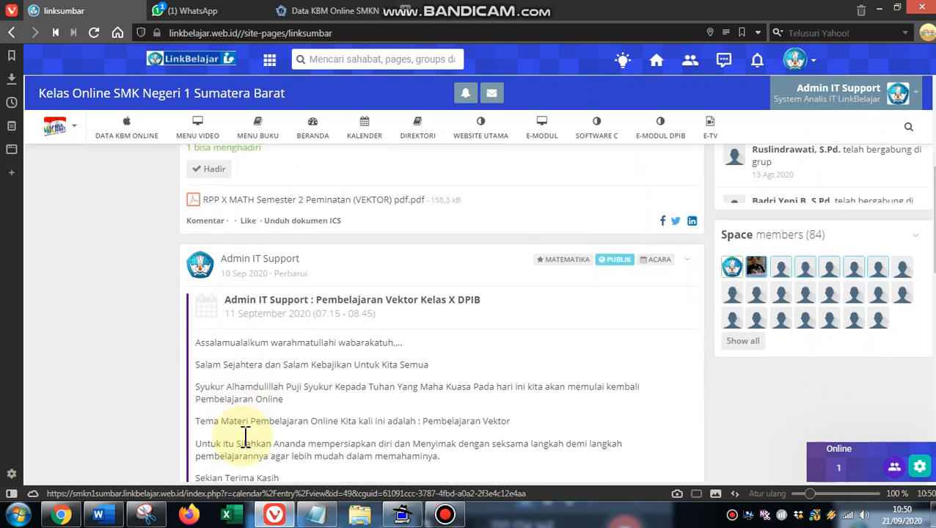
pyautogui.scroll(2, 245, 444)
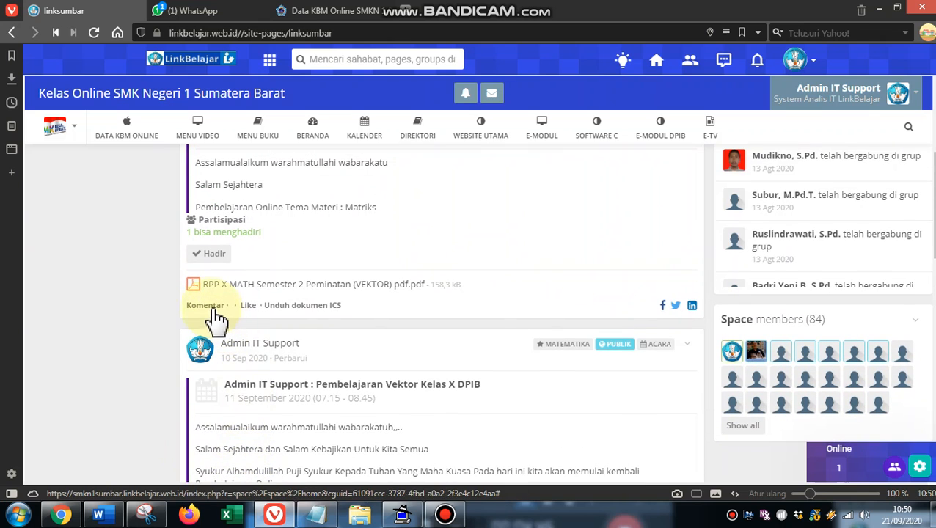
pyautogui.click(209, 307)
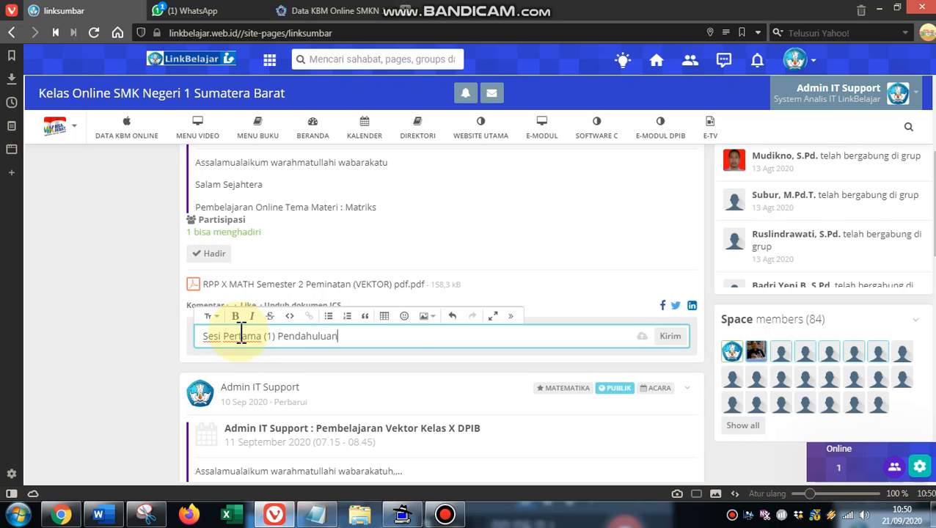
# - Enter 'Sesi Pertama (1) Pendahuluan' on its own line, then choose to upload an image file
pyautogui.press('Return')
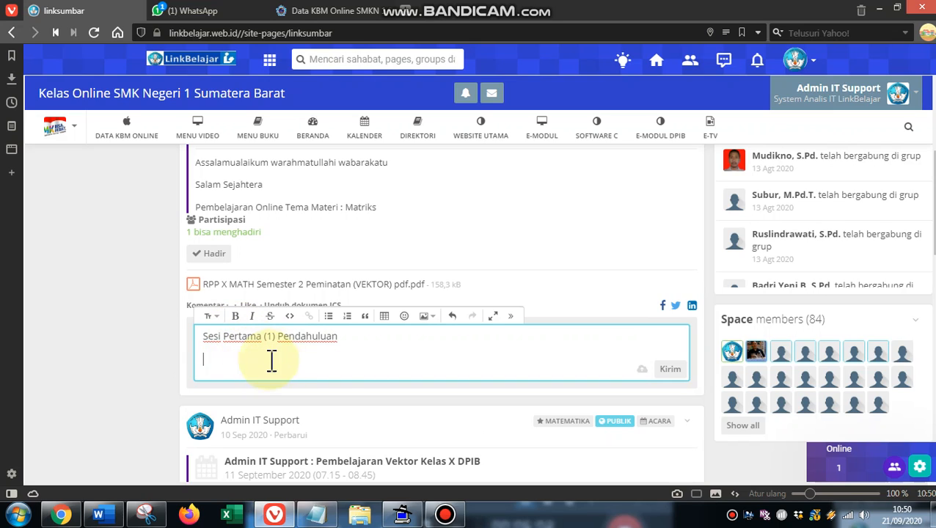
pyautogui.click(433, 318)
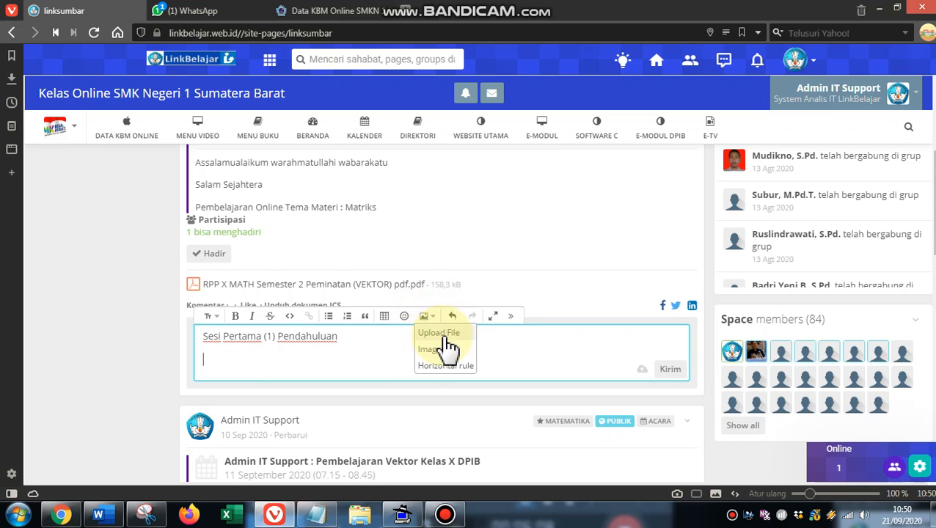
pyautogui.click(442, 335)
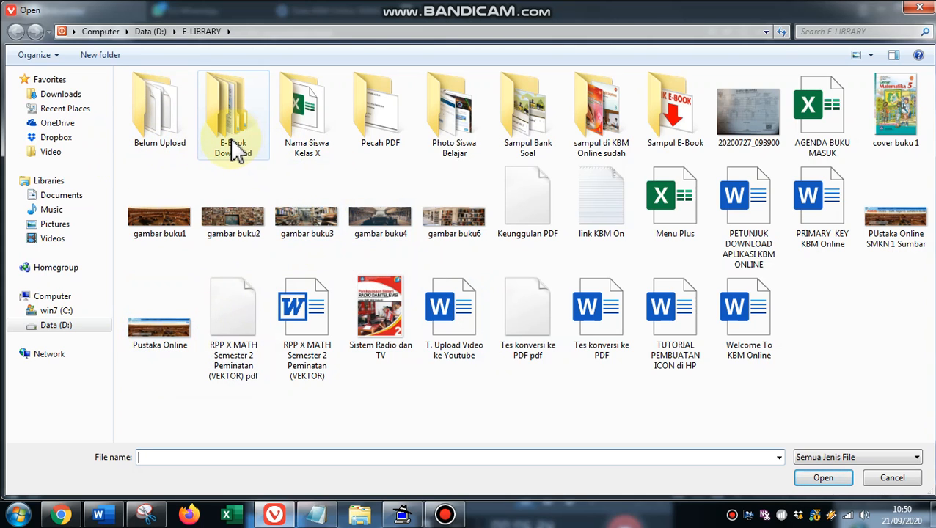
# - Insert photo A5 from D:\Photos\Dari C\Slider Website\gambar tengah SMKN 970x270 into the comment
pyautogui.click(151, 31)
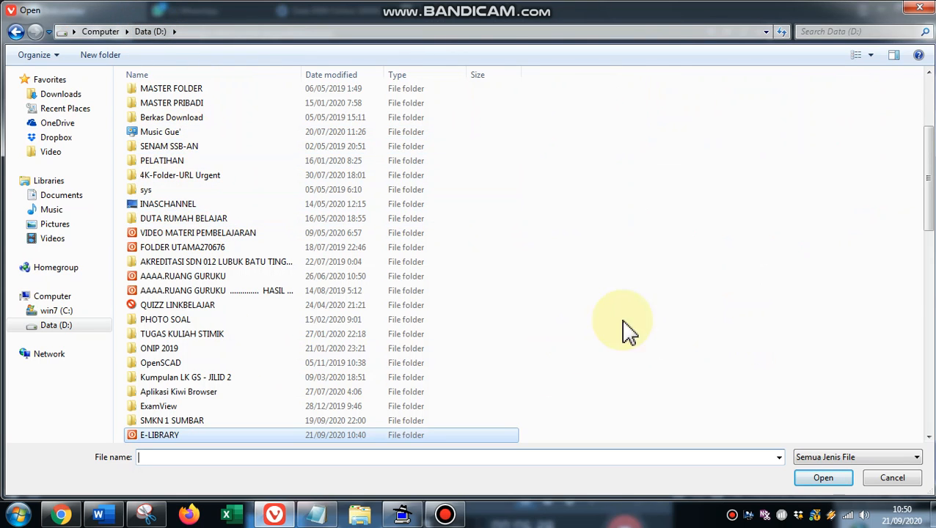
pyautogui.scroll(3, 411, 320)
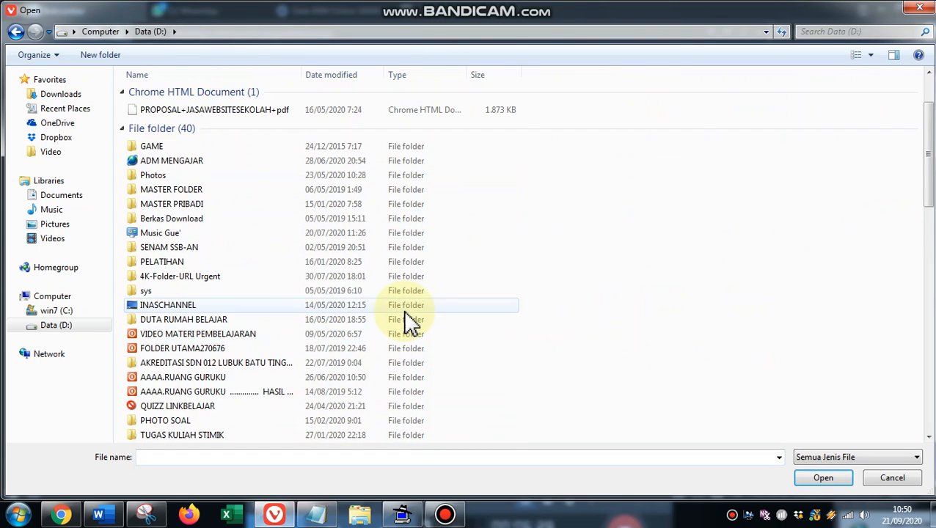
pyautogui.doubleClick(161, 178)
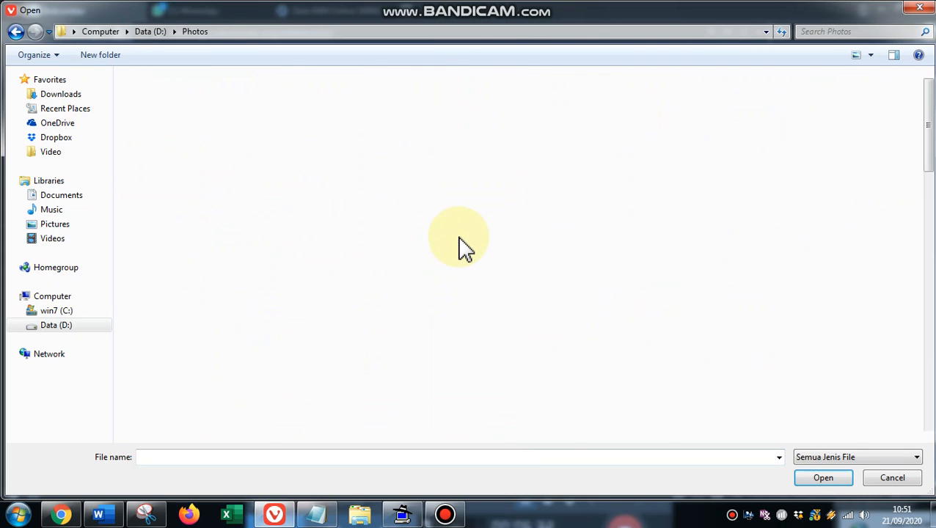
pyautogui.doubleClick(497, 158)
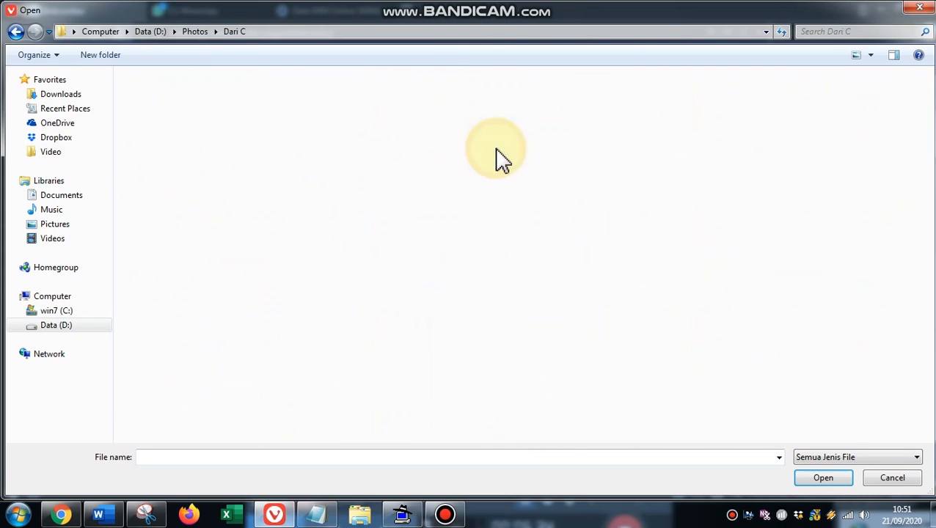
pyautogui.scroll(-3, 410, 440)
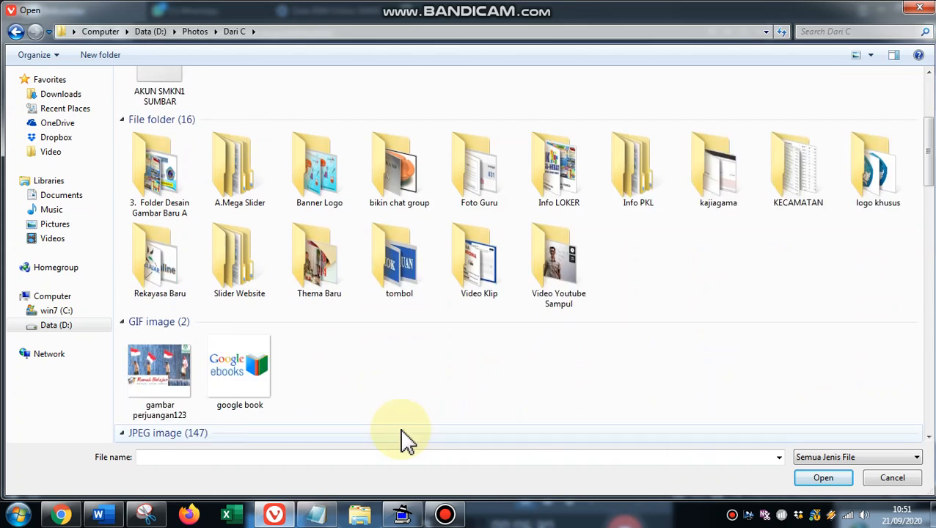
pyautogui.scroll(-3, 408, 440)
pyautogui.doubleClick(250, 184)
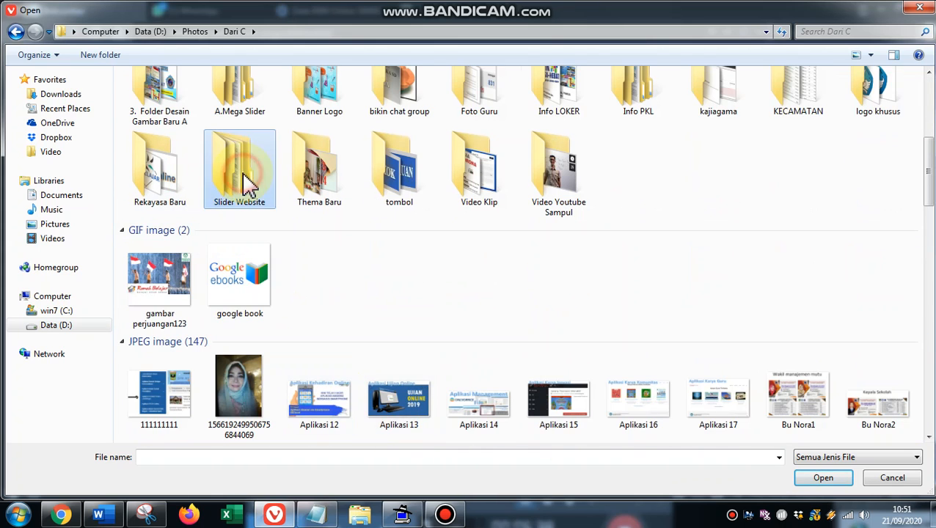
pyautogui.doubleClick(187, 129)
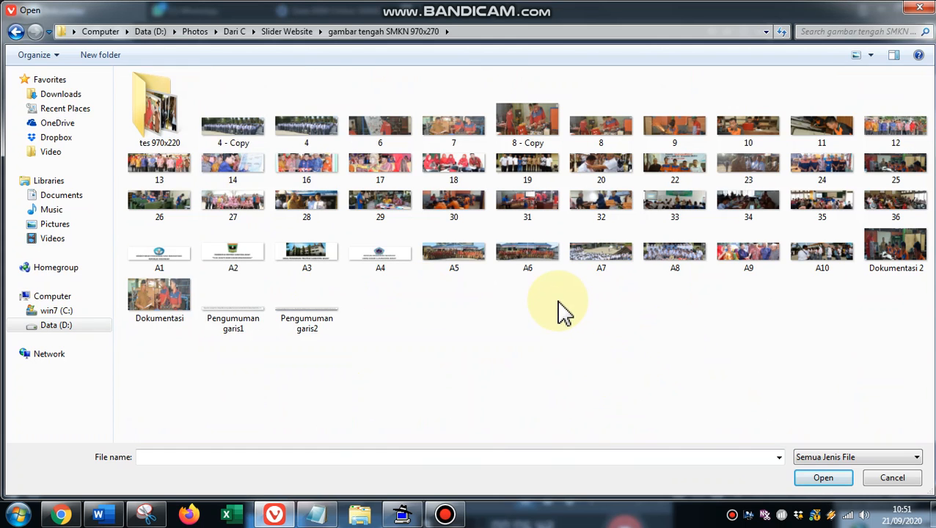
pyautogui.click(469, 255)
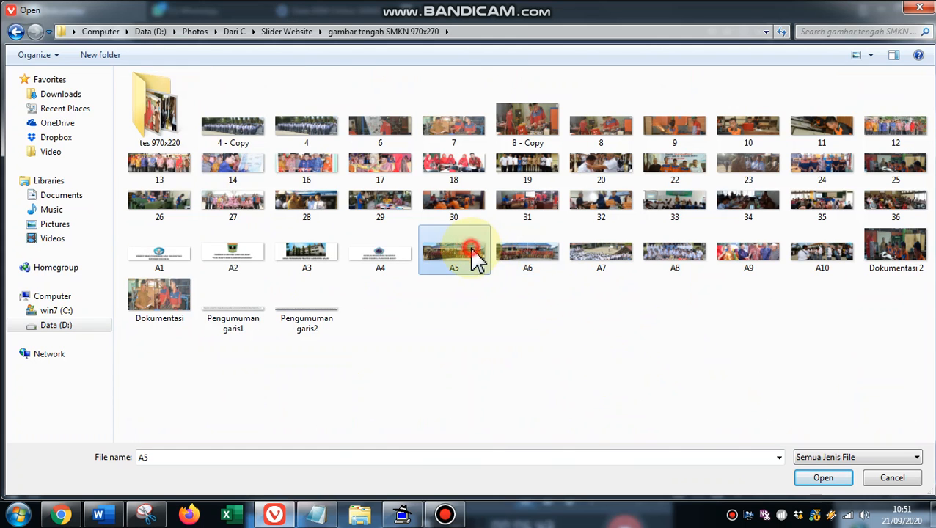
pyautogui.click(829, 478)
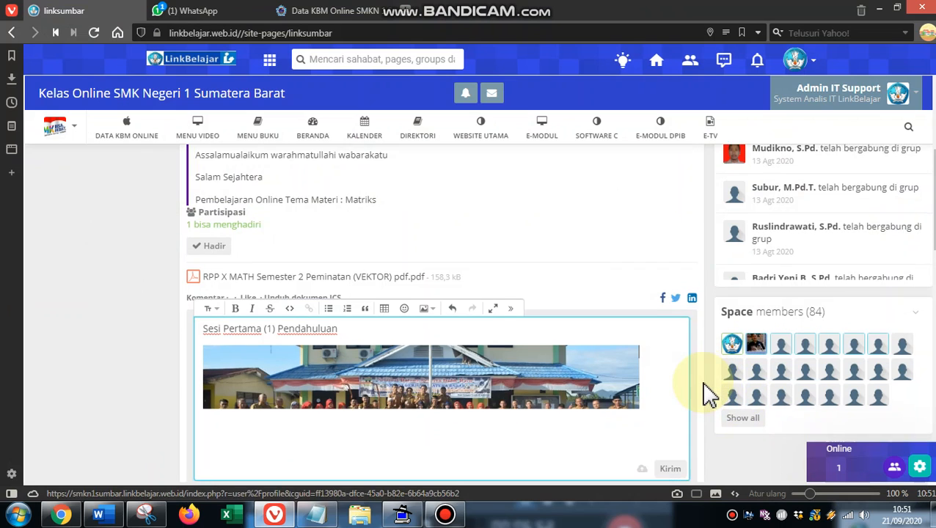
# - Post the Sesi Pertama (1) Pendahuluan comment with the A5 photo
pyautogui.scroll(-1, 710, 394)
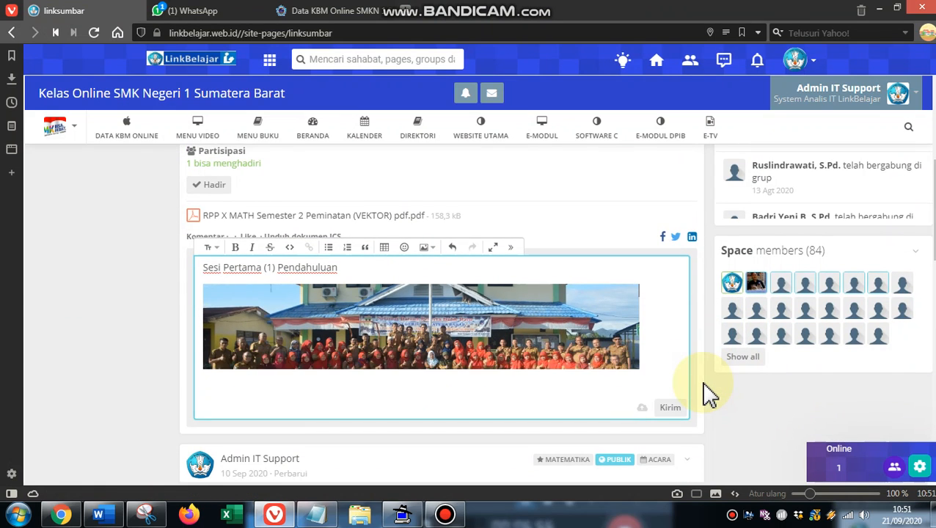
pyautogui.scroll(-1, 709, 394)
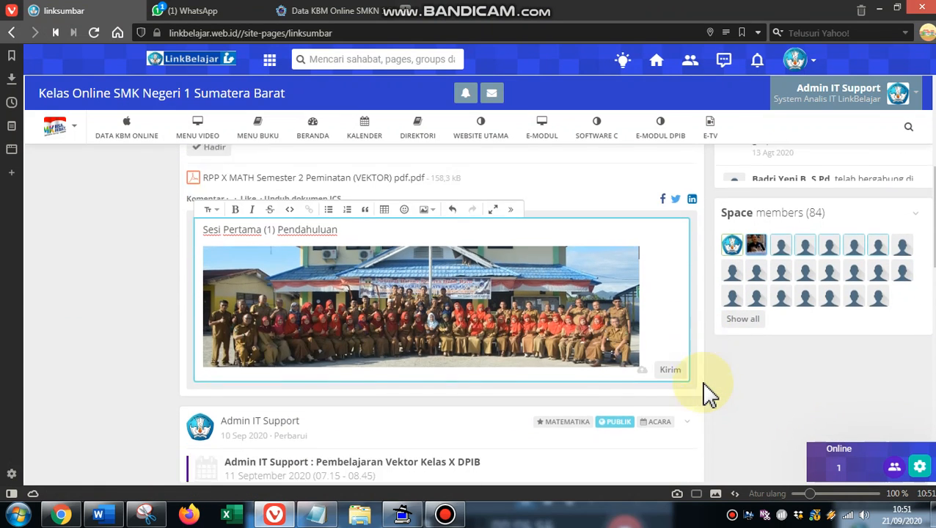
pyautogui.click(670, 363)
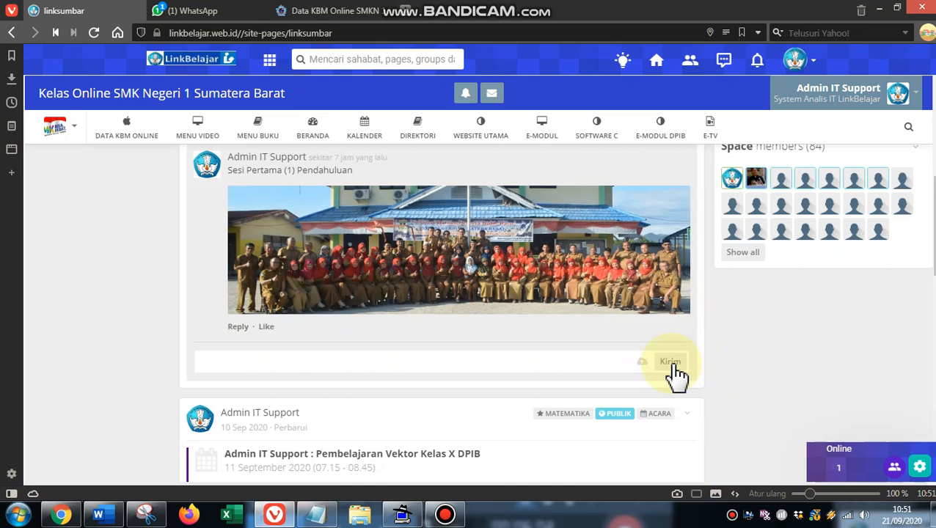
# - Start a new 'Sesi Kedua (2)' comment with a second line, then switch to the RPP in Word
pyautogui.scroll(1, 675, 374)
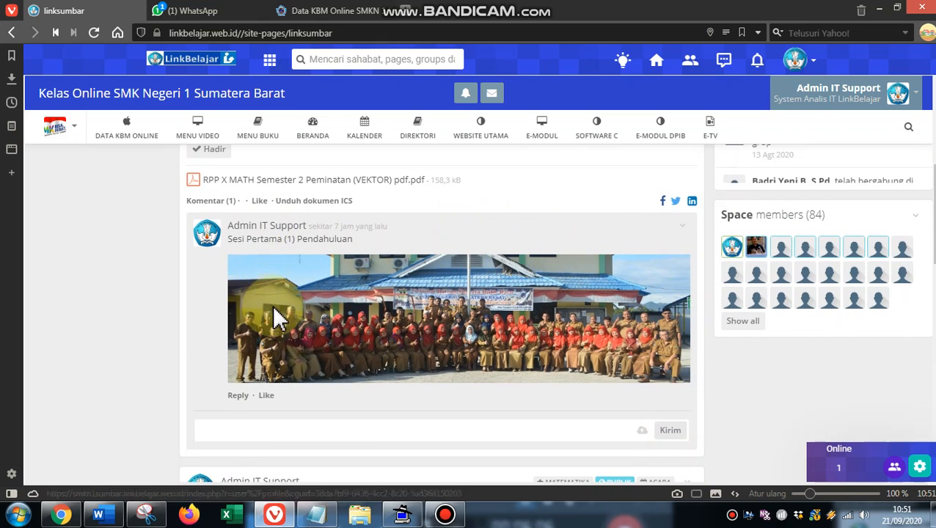
pyautogui.scroll(-1, 294, 322)
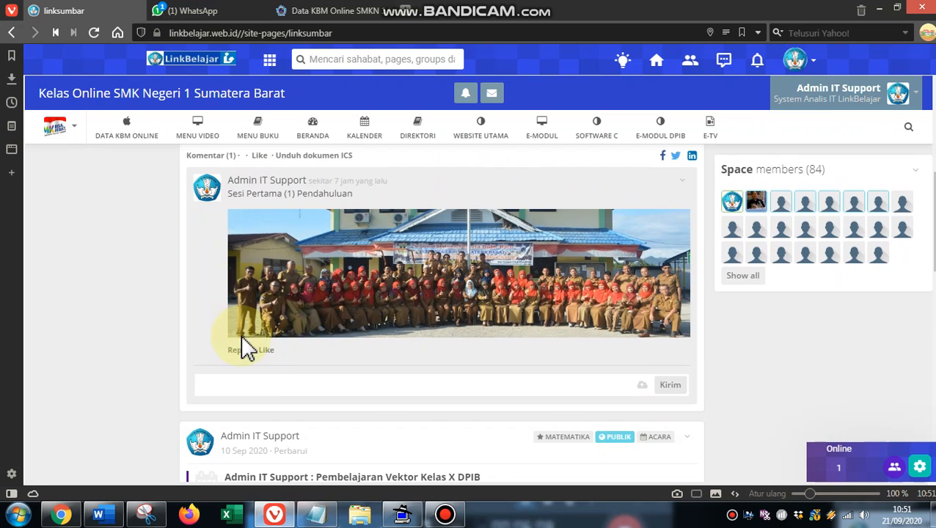
pyautogui.click(249, 386)
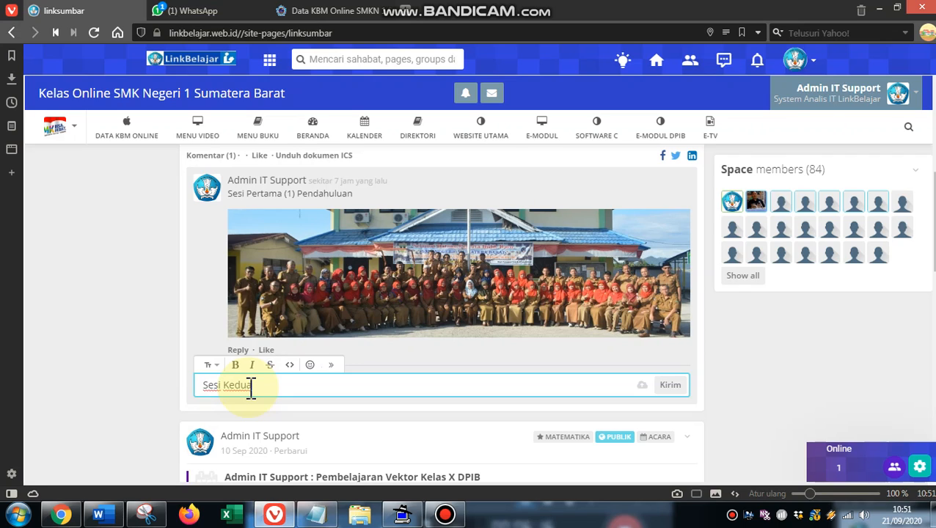
pyautogui.press('Return')
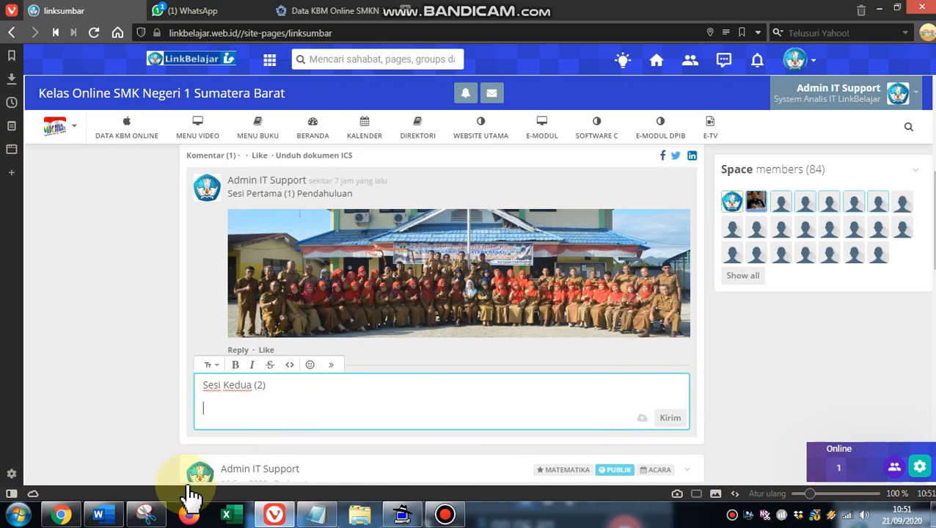
pyautogui.click(98, 514)
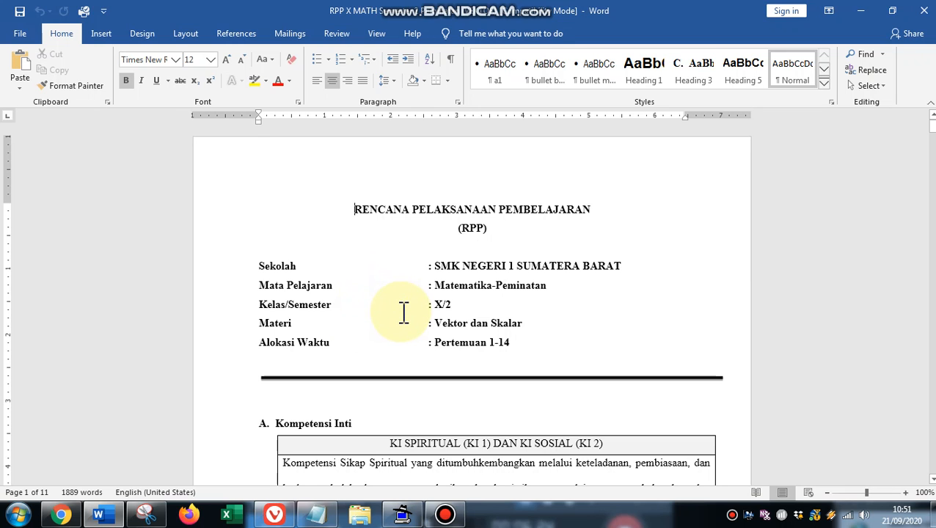
# - Snip the RPP title and identity block from the Word document with Snipping Tool
pyautogui.scroll(-1, 396, 315)
pyautogui.scroll(1, 368, 340)
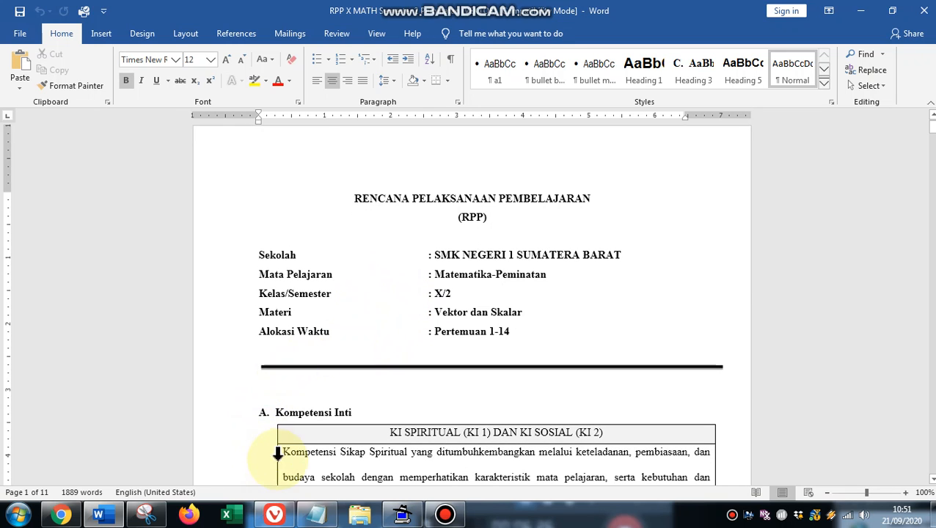
pyautogui.click(147, 514)
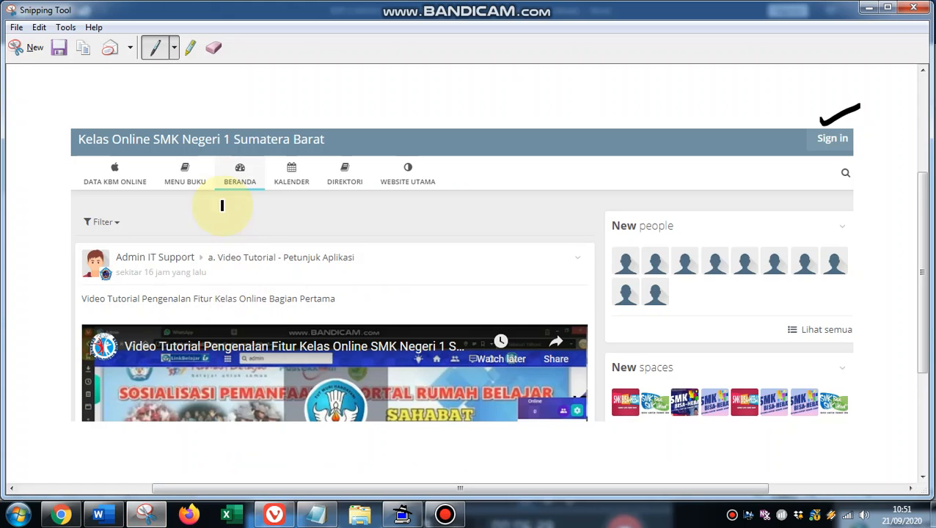
pyautogui.click(35, 46)
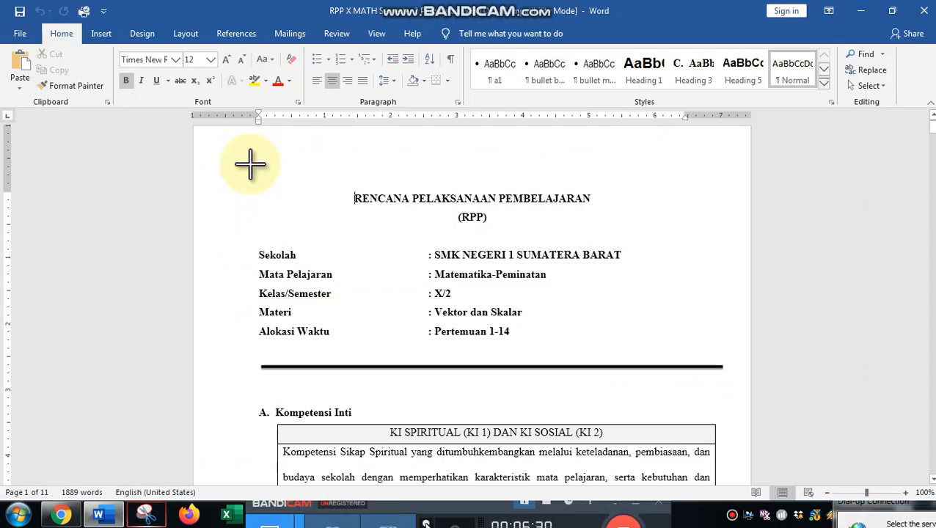
pyautogui.moveTo(246, 182); pyautogui.dragTo(640, 359)
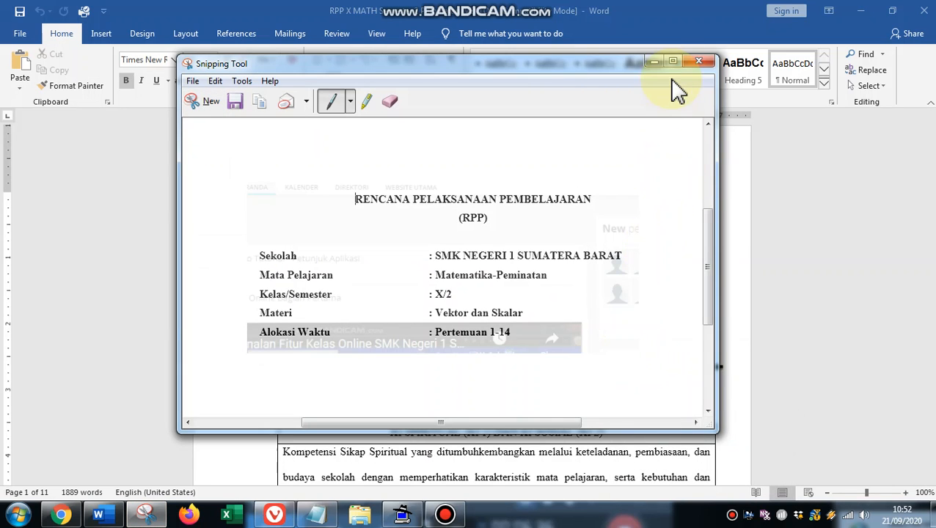
# - Return to line 2 of the Sesi Kedua (2) comment draft in LinkBelajar
pyautogui.click(652, 60)
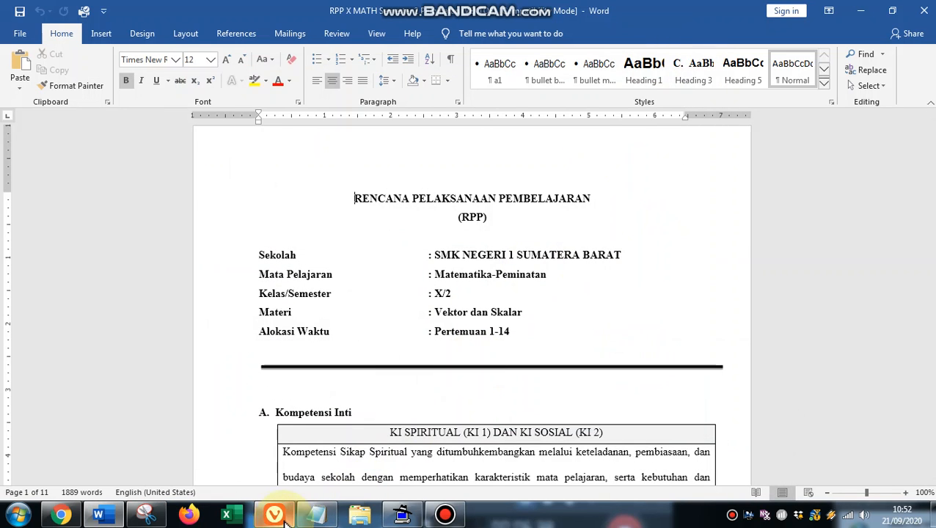
pyautogui.click(275, 515)
pyautogui.click(294, 417)
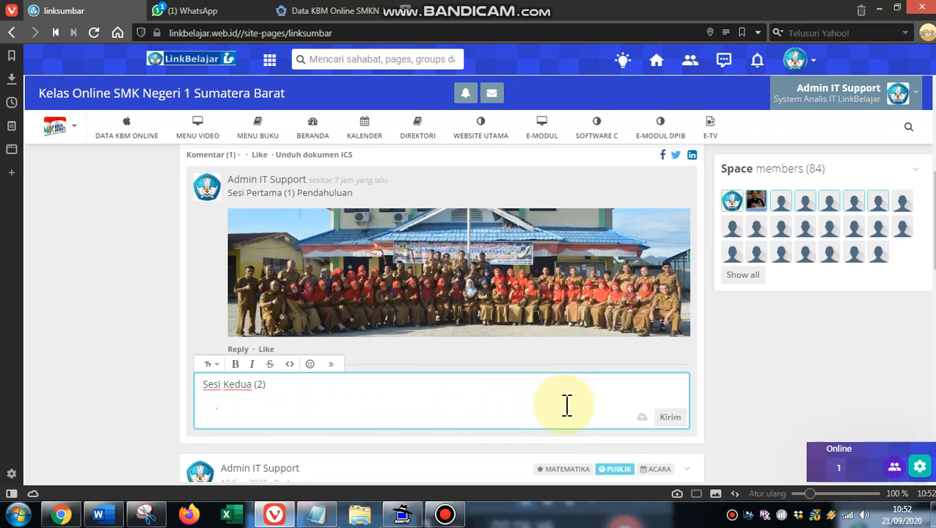
# - Paste the RPP header snip into the Sesi Kedua (2) comment and post it
pyautogui.scroll(-1, 565, 405)
pyautogui.write('RENCANA PELAKSANAAN PEMBELAJARAN (RPP)')
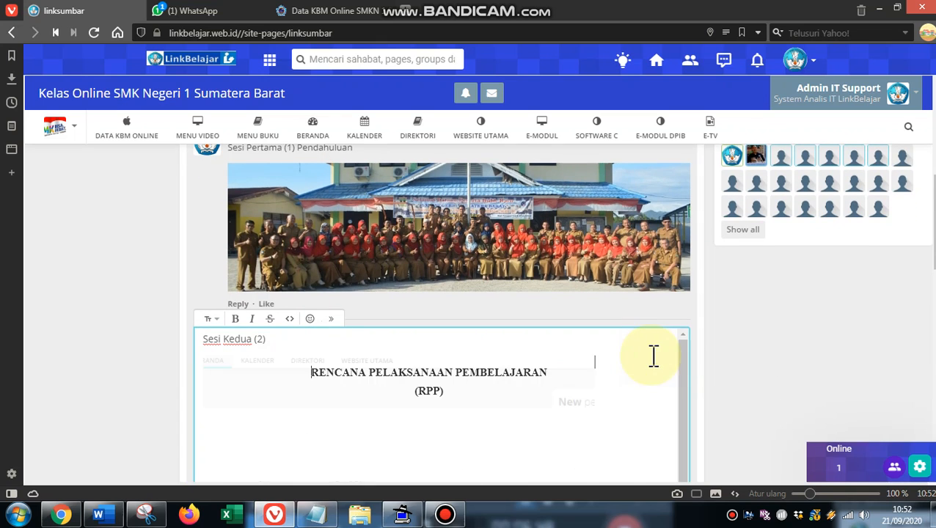
pyautogui.scroll(-1, 715, 382)
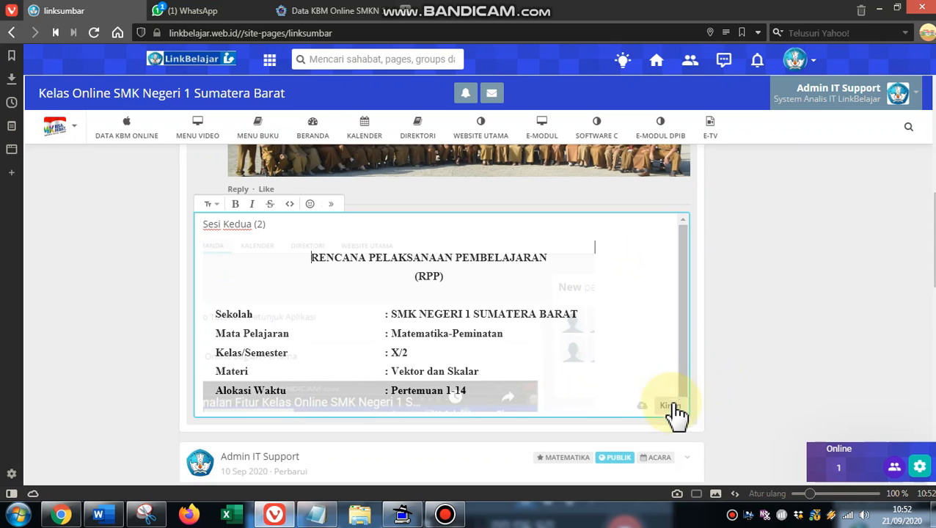
pyautogui.click(670, 408)
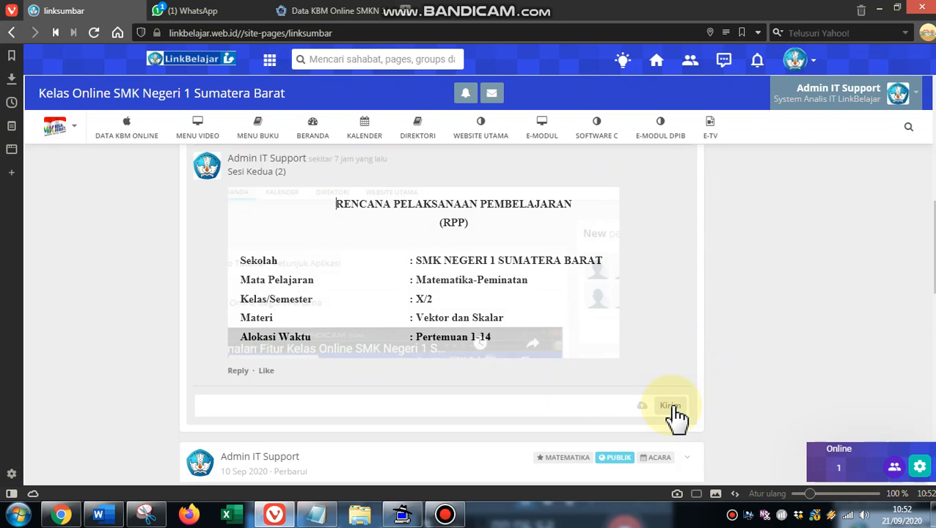
pyautogui.scroll(1, 539, 376)
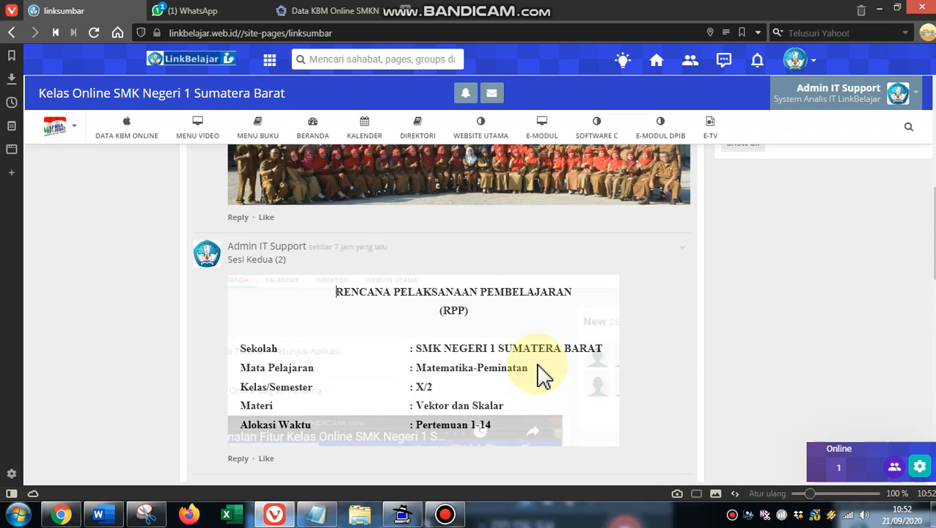
pyautogui.scroll(-1, 539, 376)
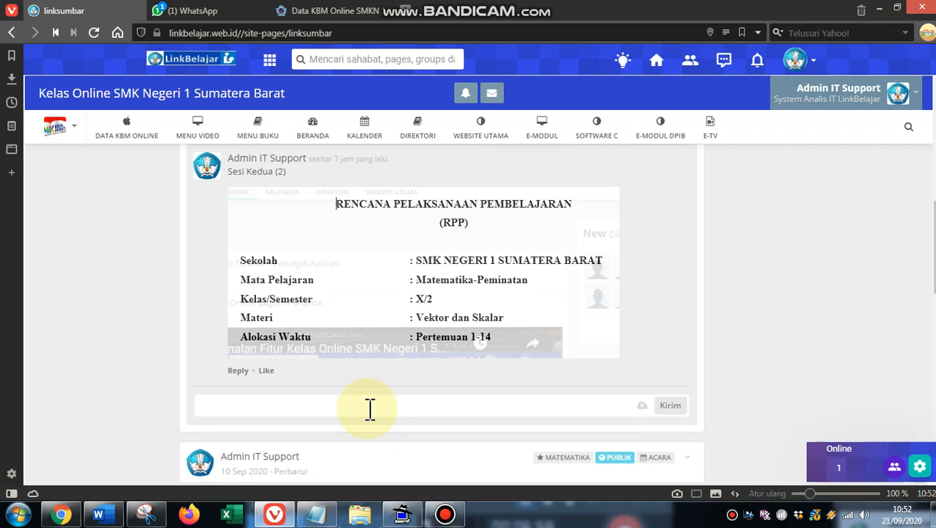
pyautogui.scroll(1, 608, 389)
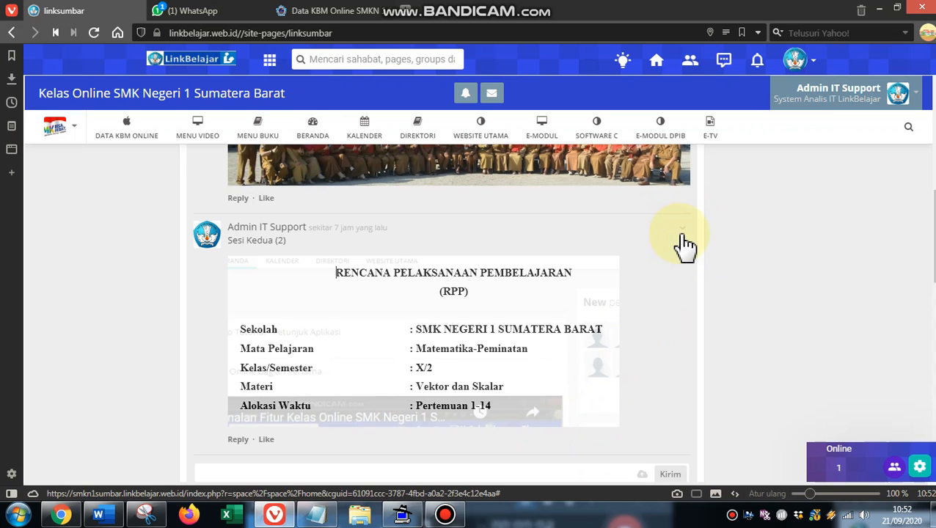
# - Reopen the Sesi Kedua (2) comment with Ubah to show image.png, and start a blank reply
pyautogui.click(681, 230)
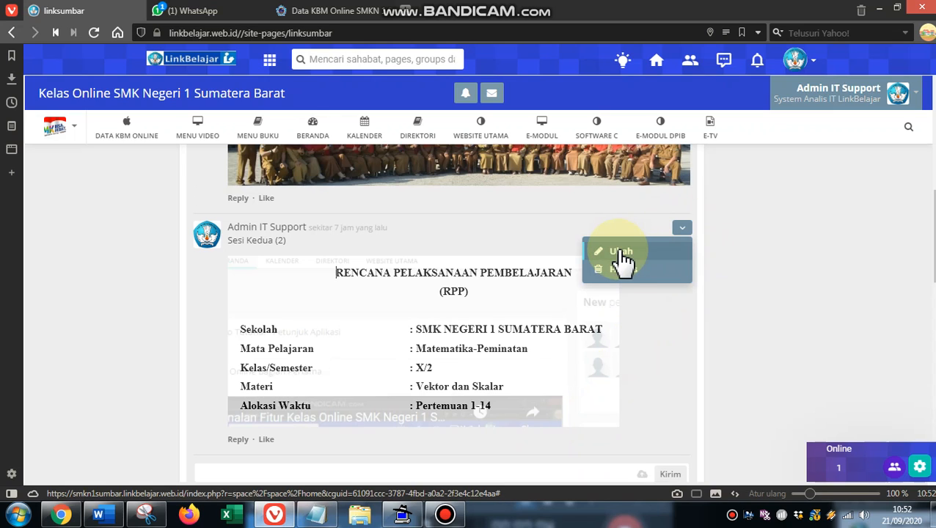
pyautogui.click(621, 251)
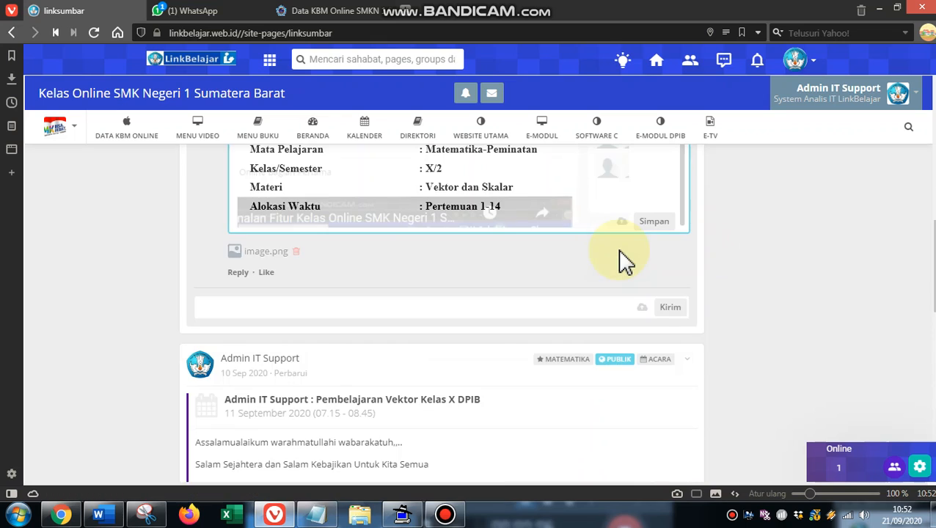
pyautogui.scroll(1, 330, 301)
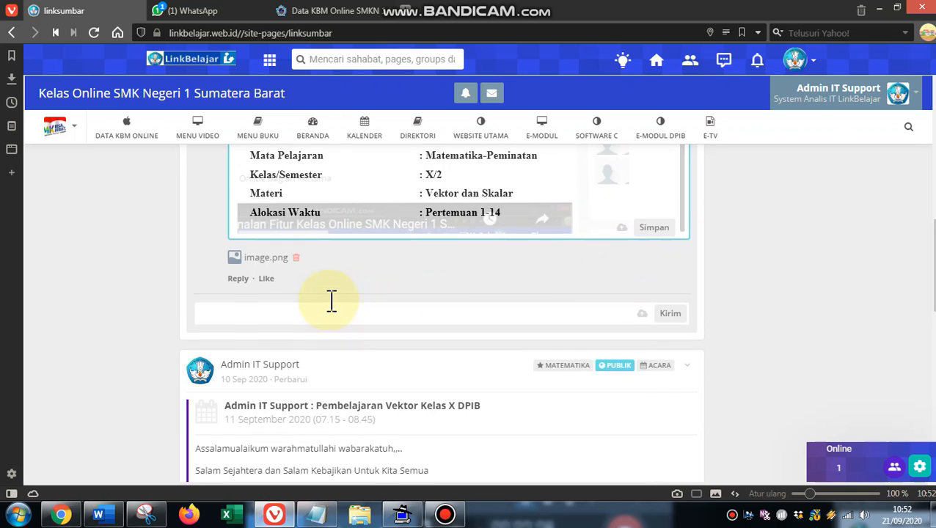
pyautogui.click(378, 331)
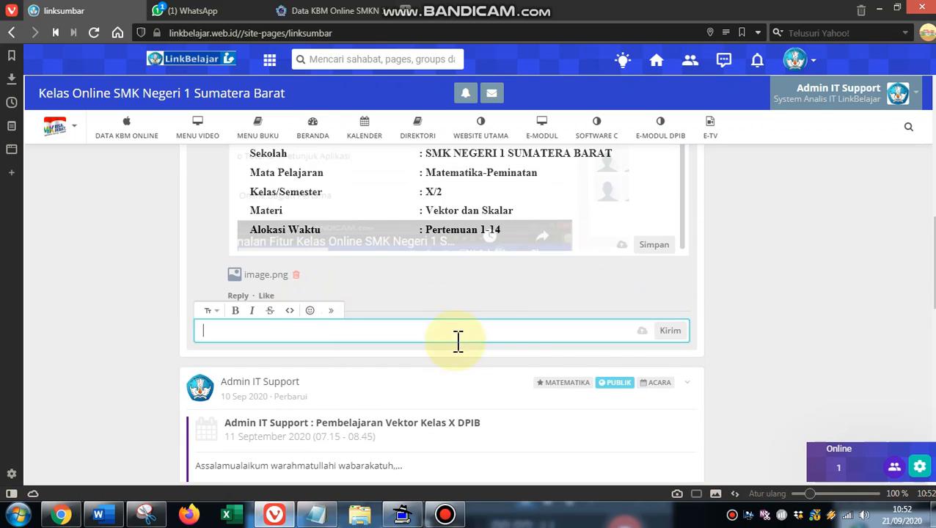
# - Browse the reply's file upload to D:\Upload Jawaban Siswa\New folder
pyautogui.click(644, 332)
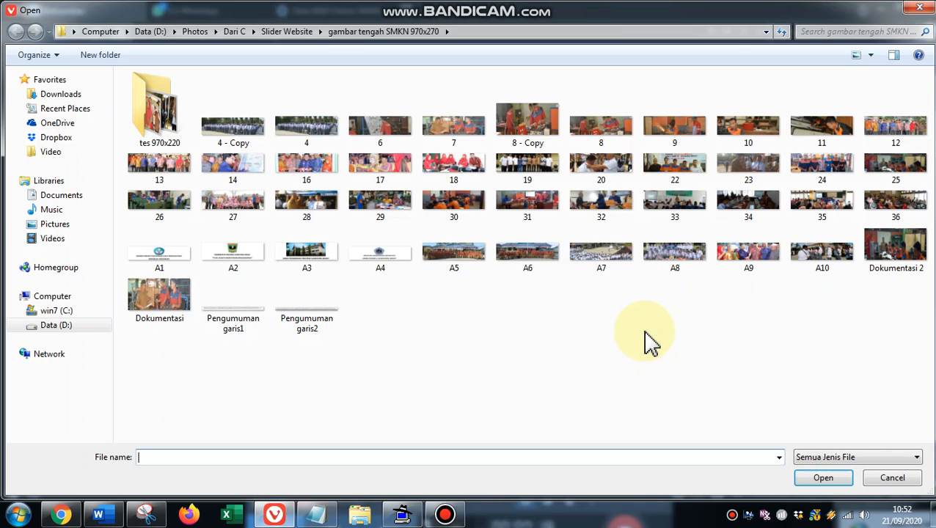
pyautogui.click(66, 326)
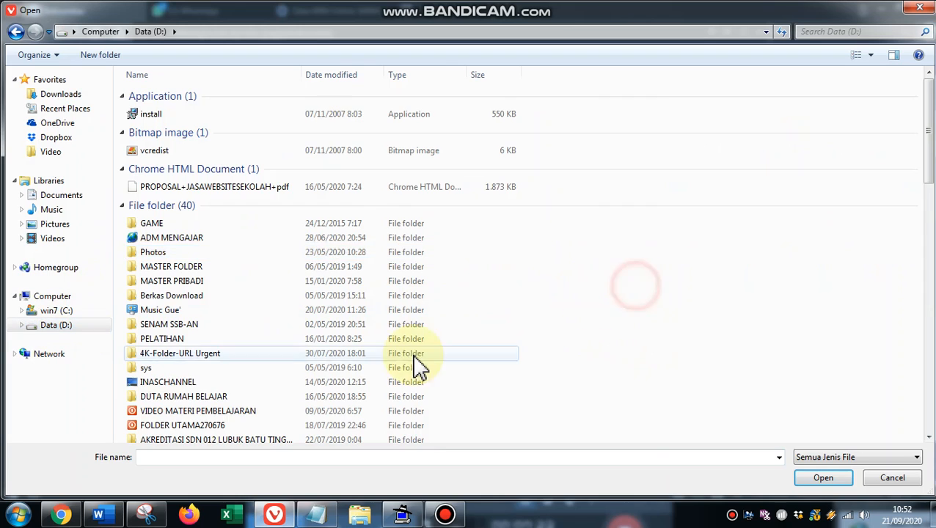
pyautogui.scroll(-4, 410, 371)
pyautogui.scroll(-6, 272, 383)
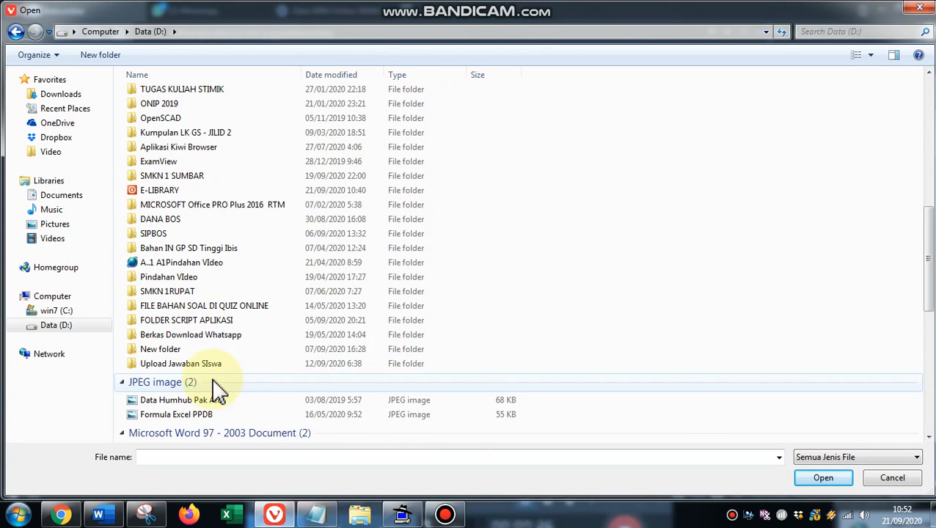
pyautogui.doubleClick(187, 365)
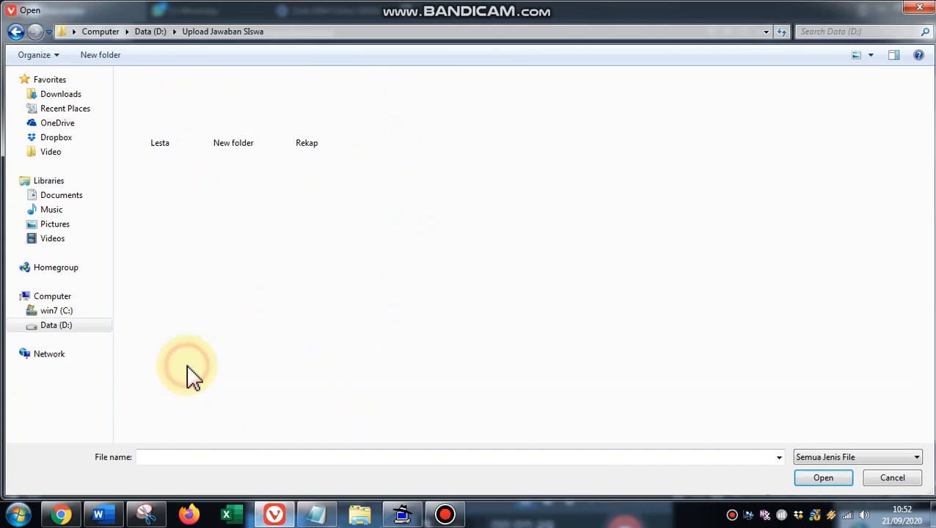
pyautogui.doubleClick(242, 113)
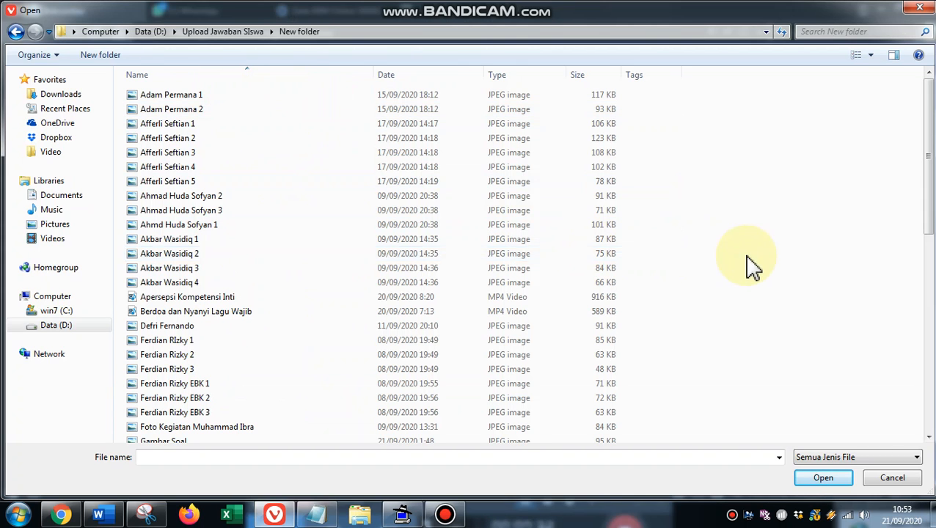
# - Upload Berdoa dan Nyanyi Lagu Wajib.mp4 to the reply and try to post it
pyautogui.scroll(-2, 367, 282)
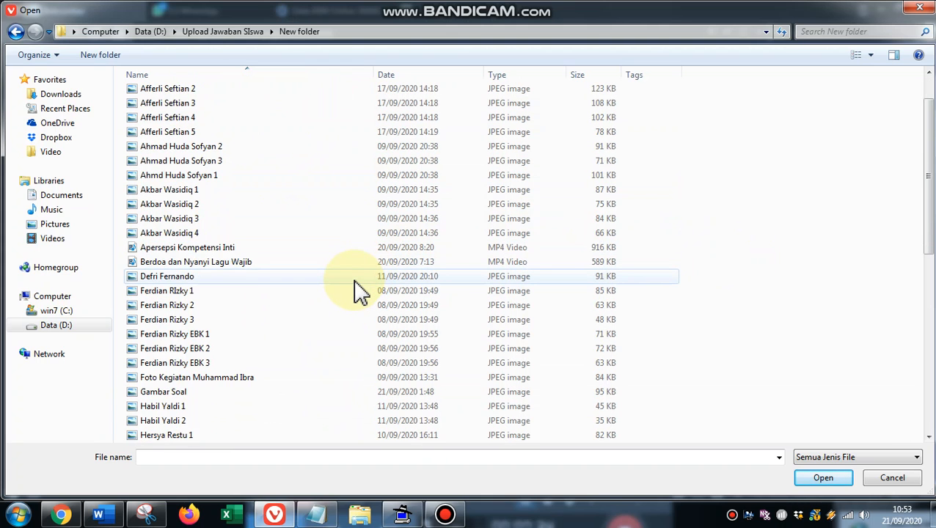
pyautogui.scroll(-4, 360, 291)
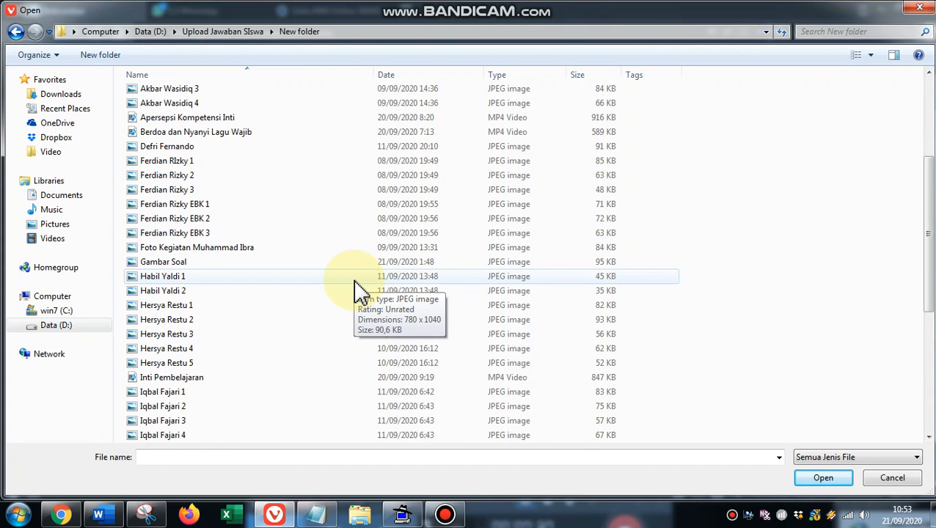
pyautogui.scroll(-1, 286, 330)
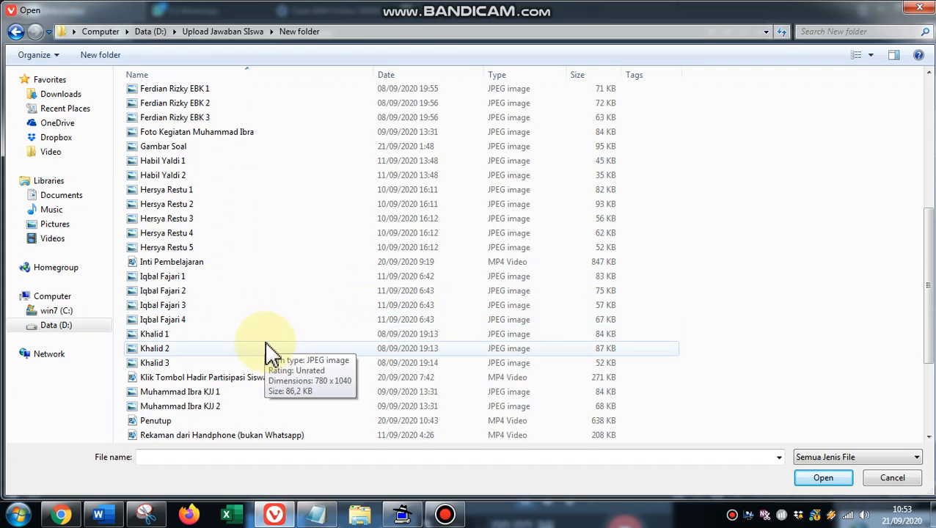
pyautogui.scroll(3, 292, 322)
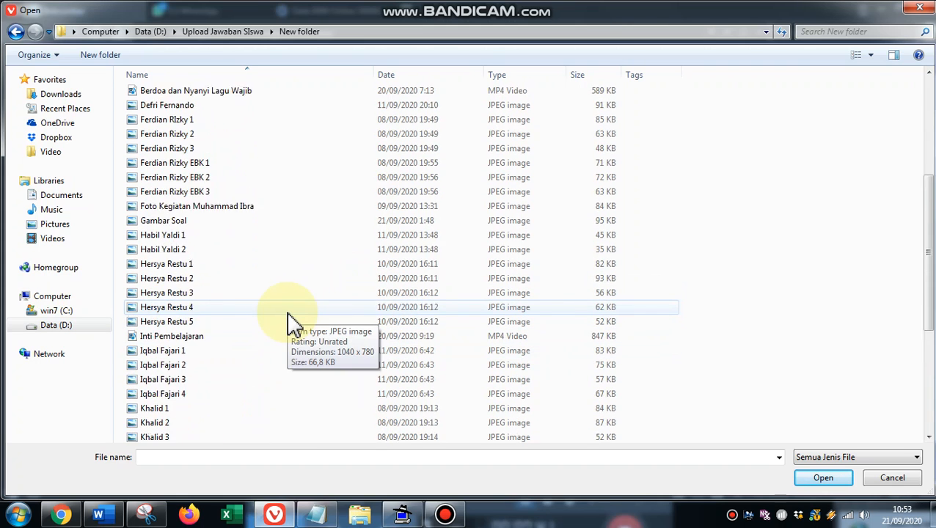
pyautogui.scroll(1, 292, 323)
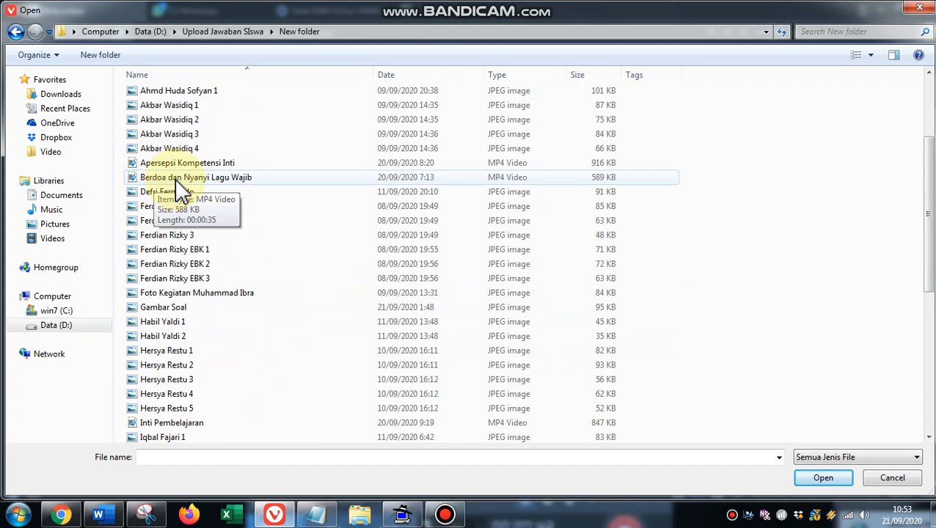
pyautogui.click(182, 180)
pyautogui.click(836, 484)
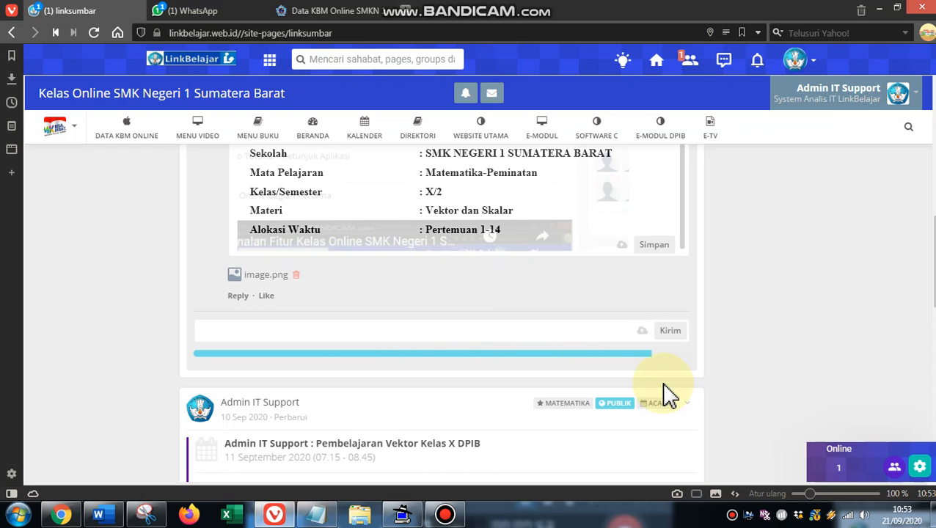
pyautogui.click(672, 337)
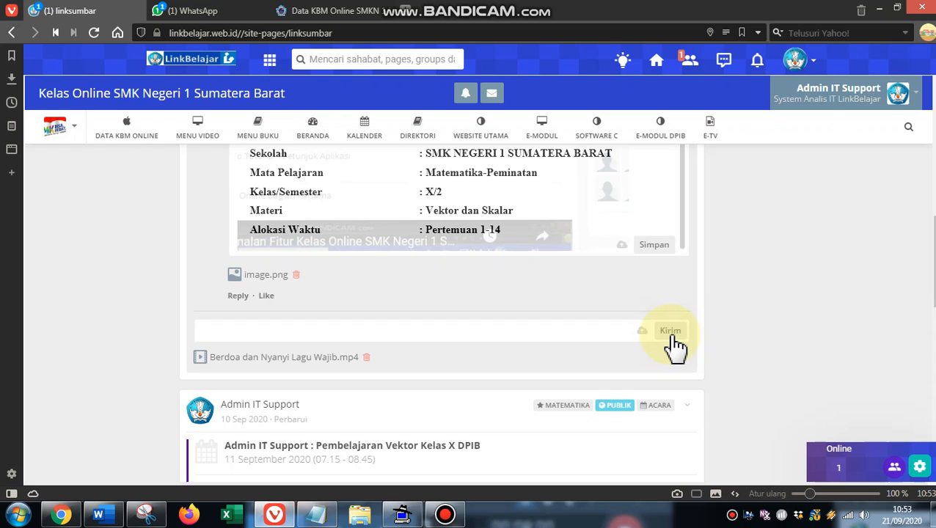
# - Type 'Berdoa' in the comment holding the prayer MP4 and post it
pyautogui.scroll(1, 726, 355)
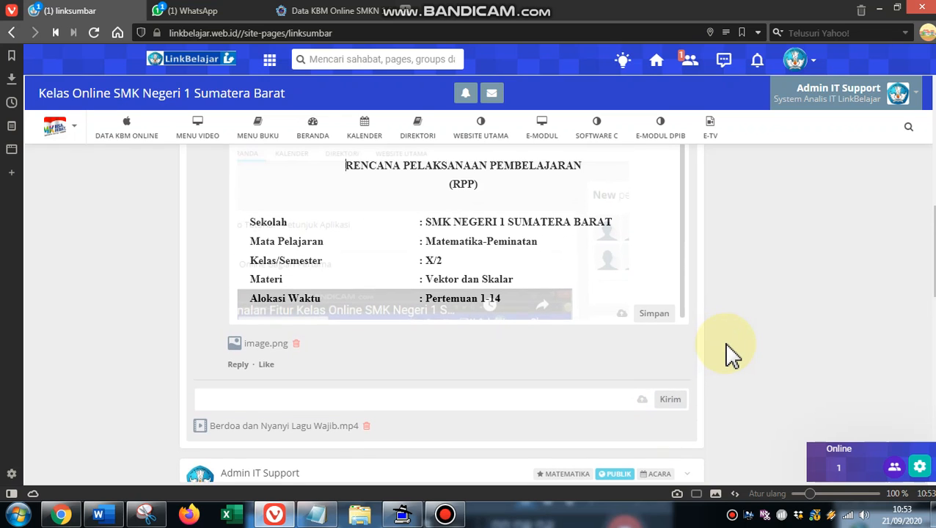
pyautogui.scroll(-1, 732, 355)
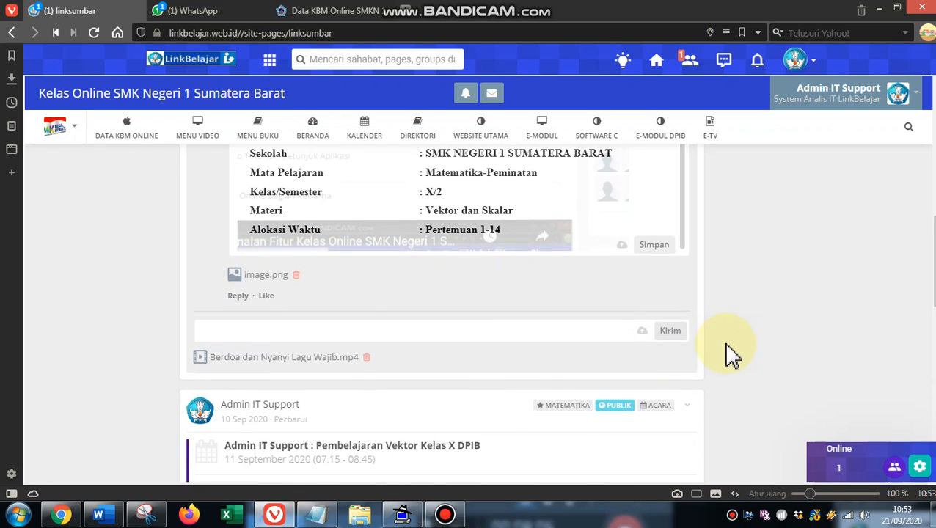
pyautogui.scroll(1, 727, 355)
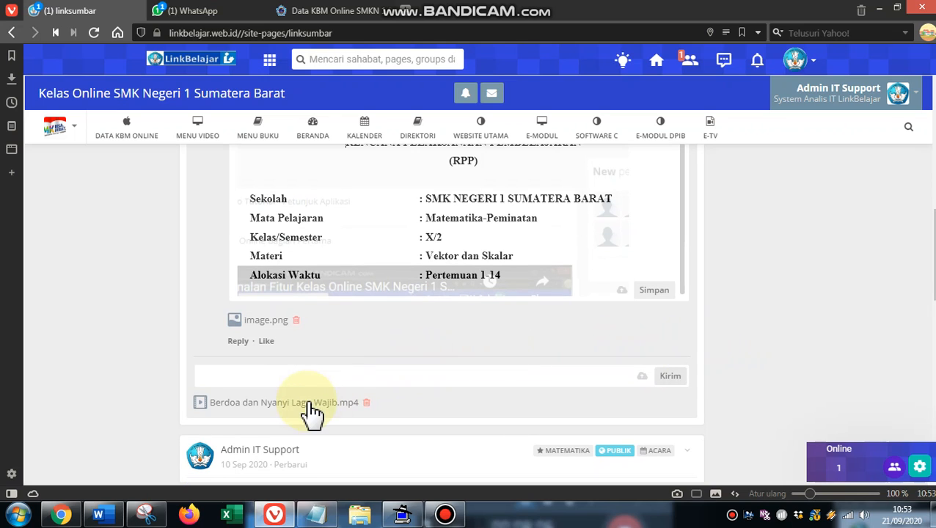
pyautogui.click(350, 357)
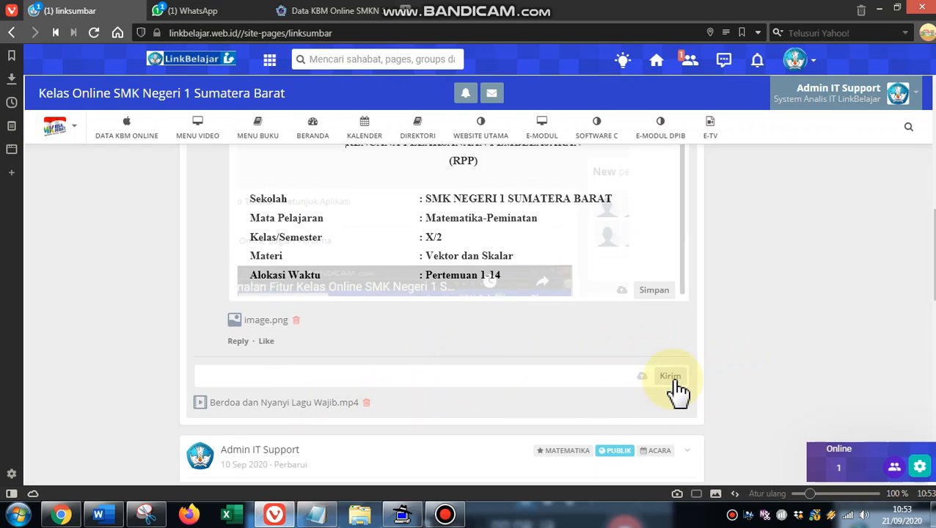
pyautogui.click(553, 376)
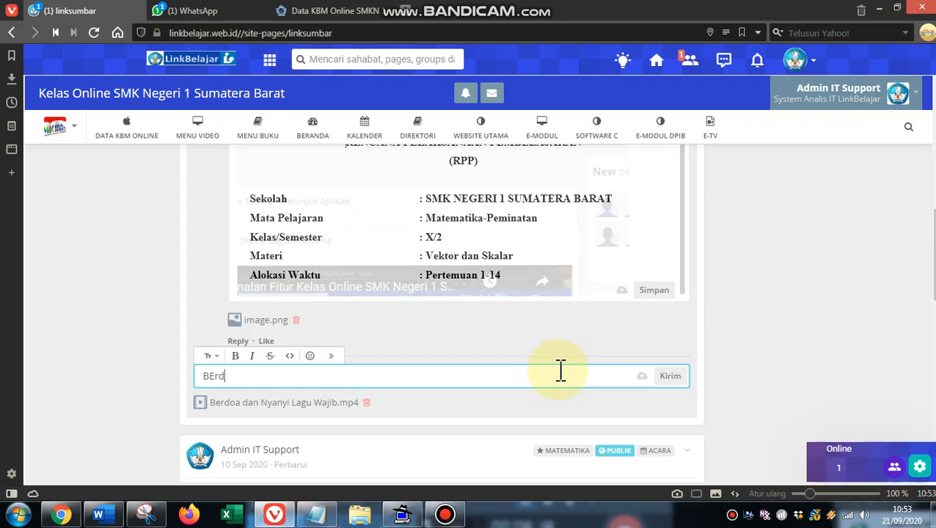
pyautogui.write('Berdoa')
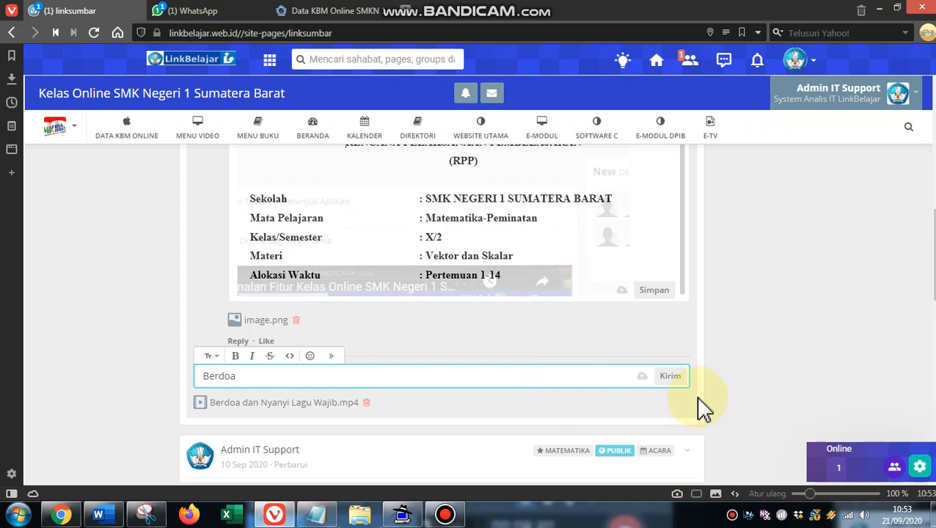
pyautogui.click(671, 379)
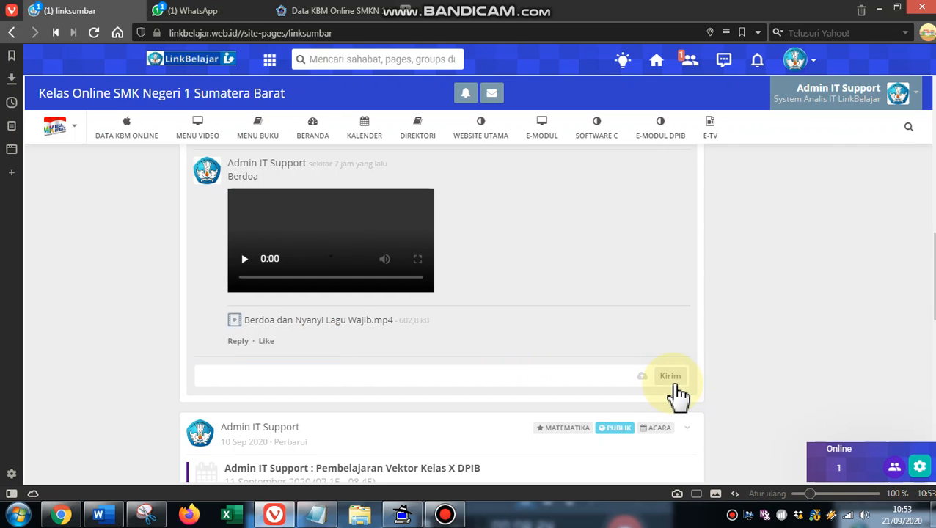
pyautogui.scroll(-1, 723, 415)
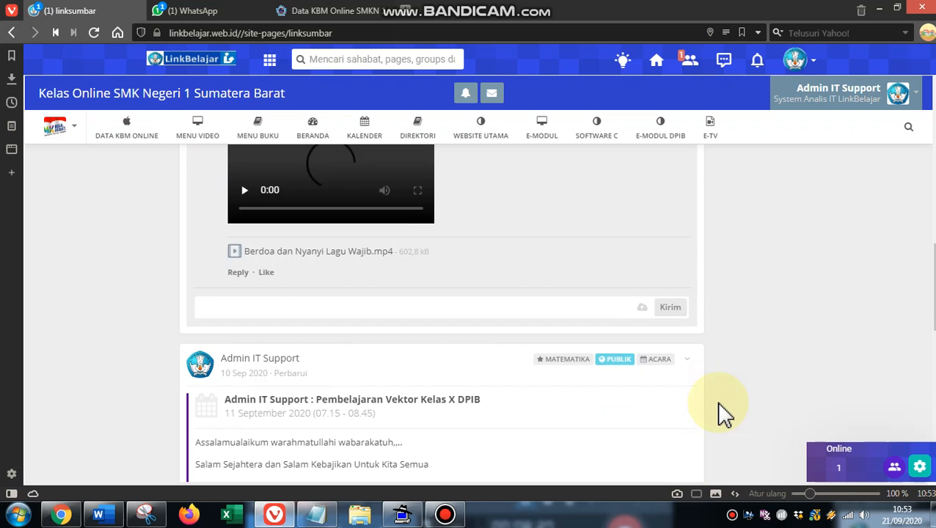
# - Play the posted Berdoa prayer video, pause it at 0:14 of 0:35, then switch to Chrome
pyautogui.scroll(3, 723, 415)
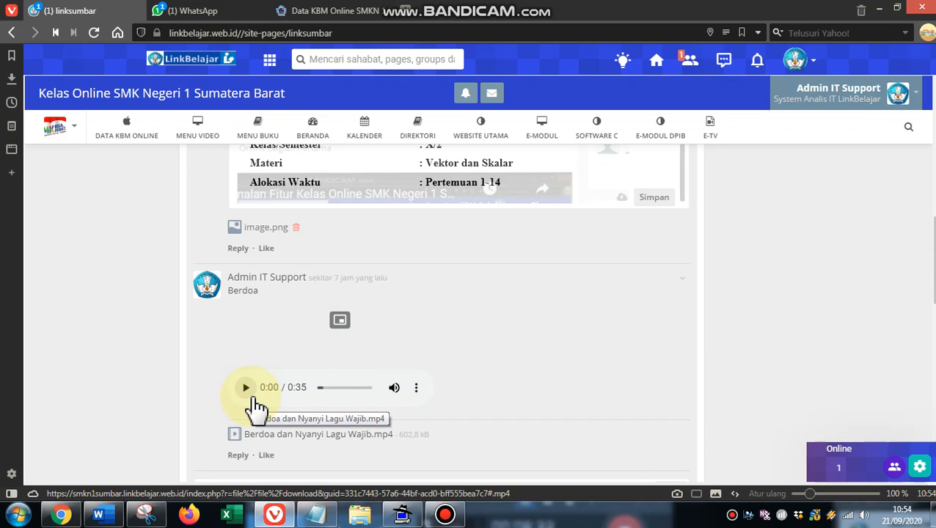
pyautogui.click(245, 390)
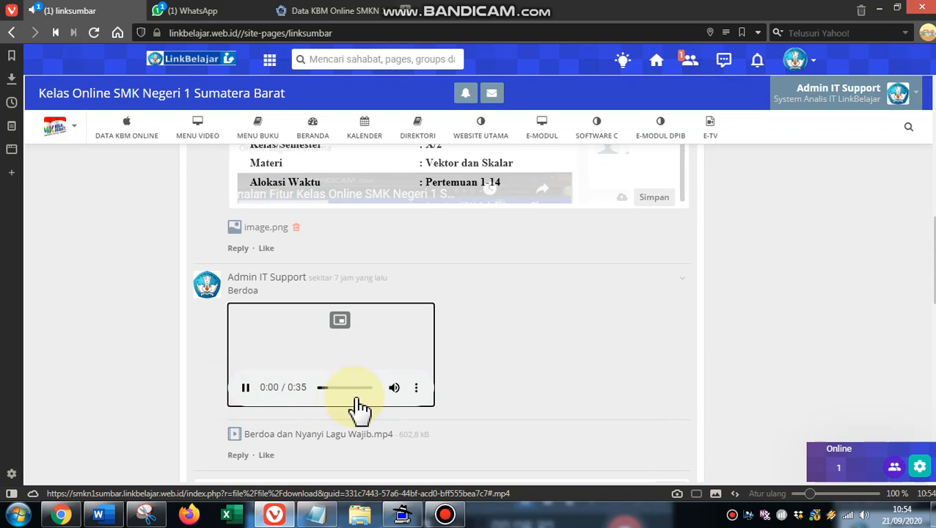
pyautogui.click(246, 389)
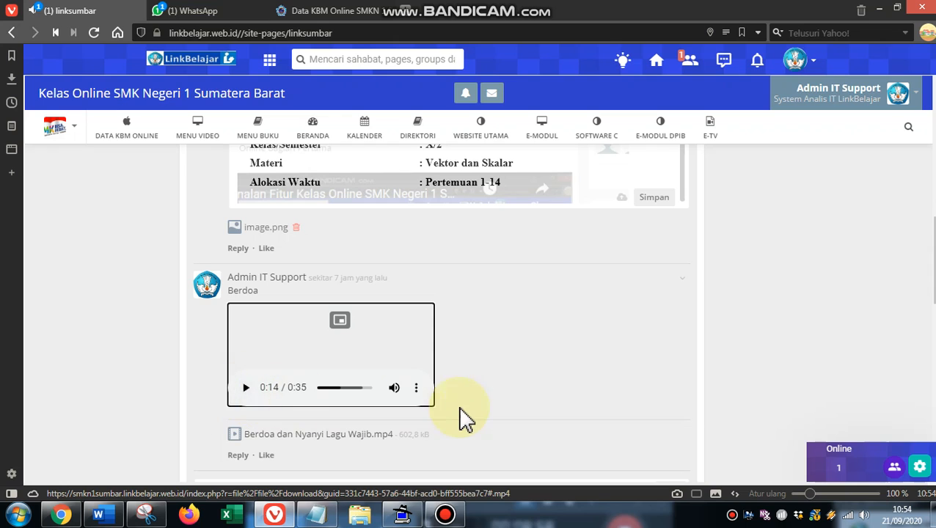
pyautogui.scroll(2, 473, 416)
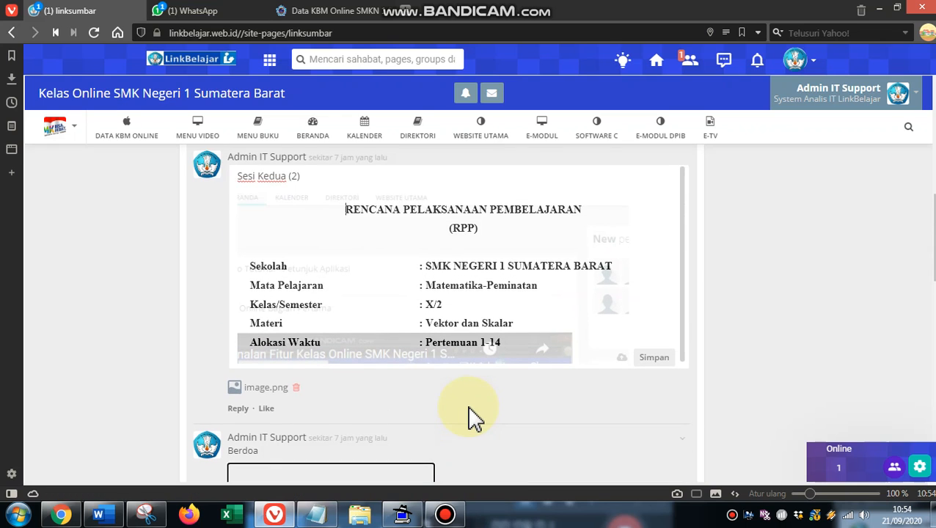
pyautogui.scroll(-1, 473, 418)
pyautogui.scroll(-1, 473, 424)
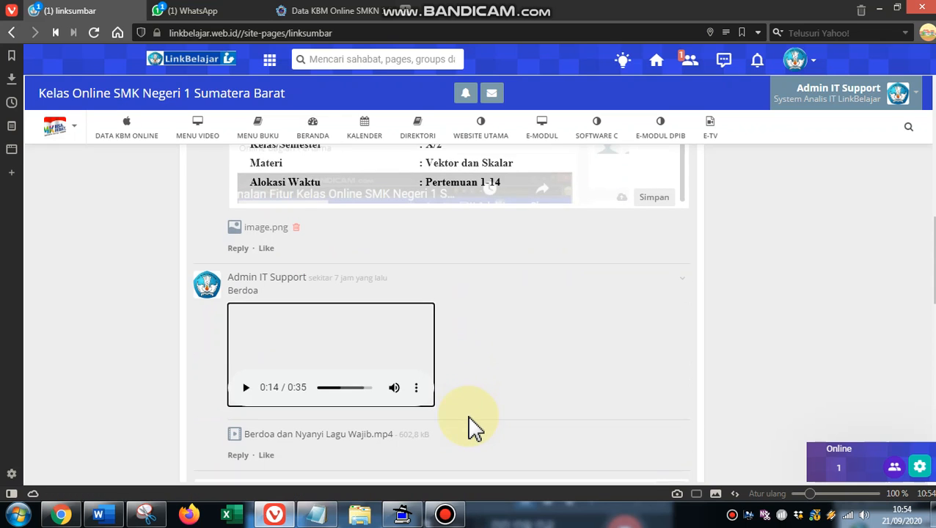
pyautogui.scroll(-1, 355, 440)
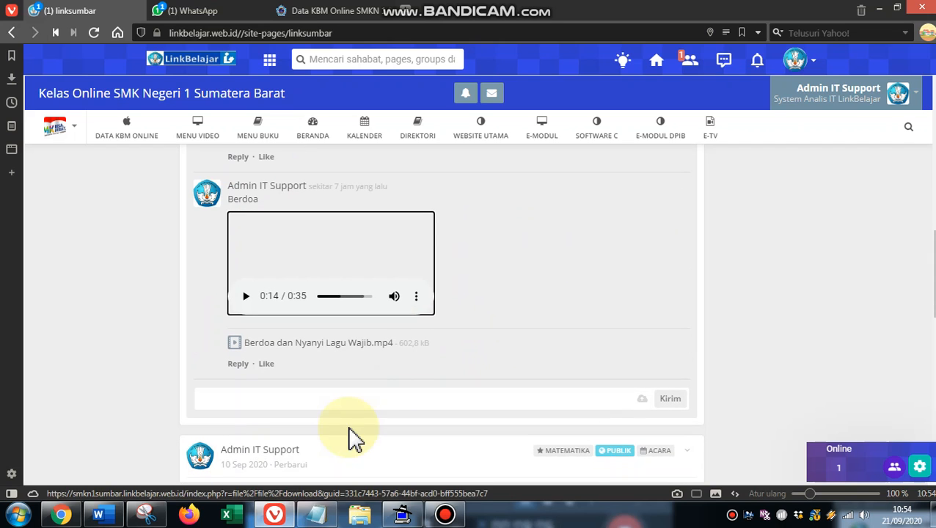
pyautogui.click(60, 514)
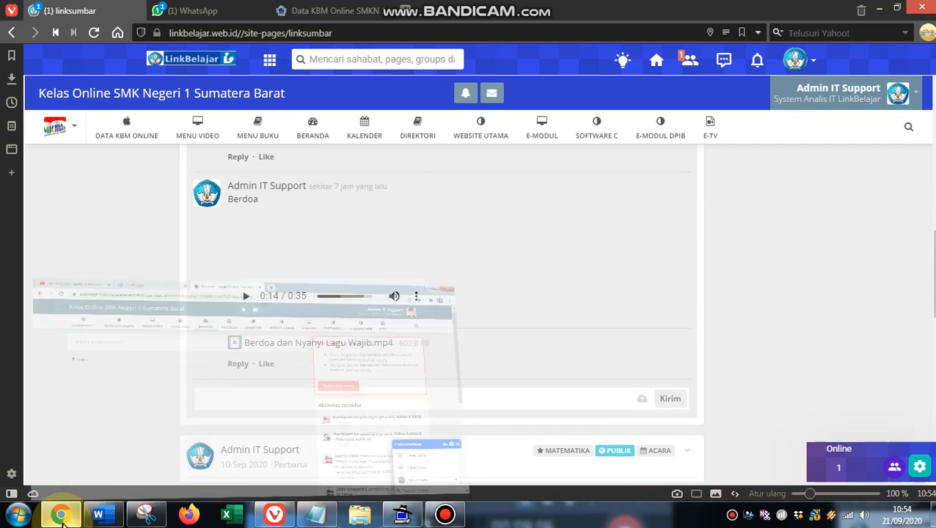
# - Copy the Quipper Vektor video's link from YouTube results and start a new LinkBelajar comment
pyautogui.click(92, 11)
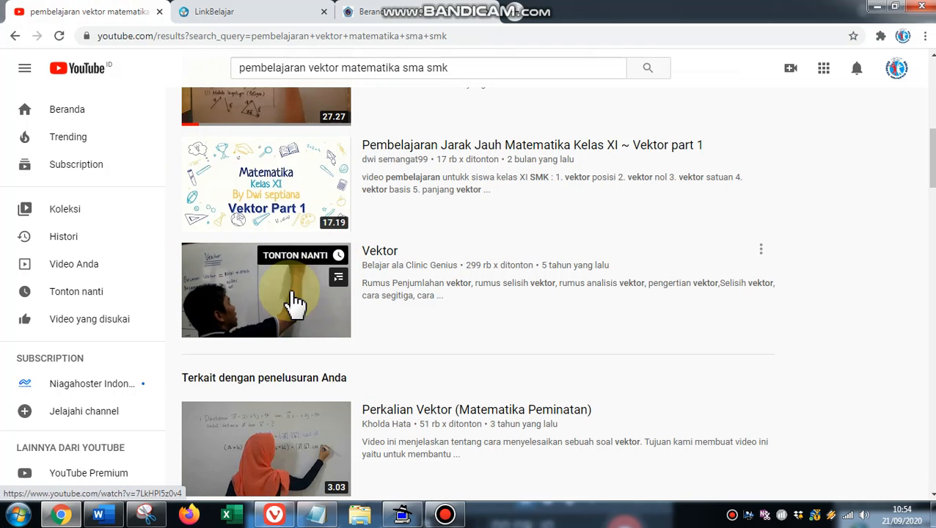
pyautogui.scroll(3, 268, 316)
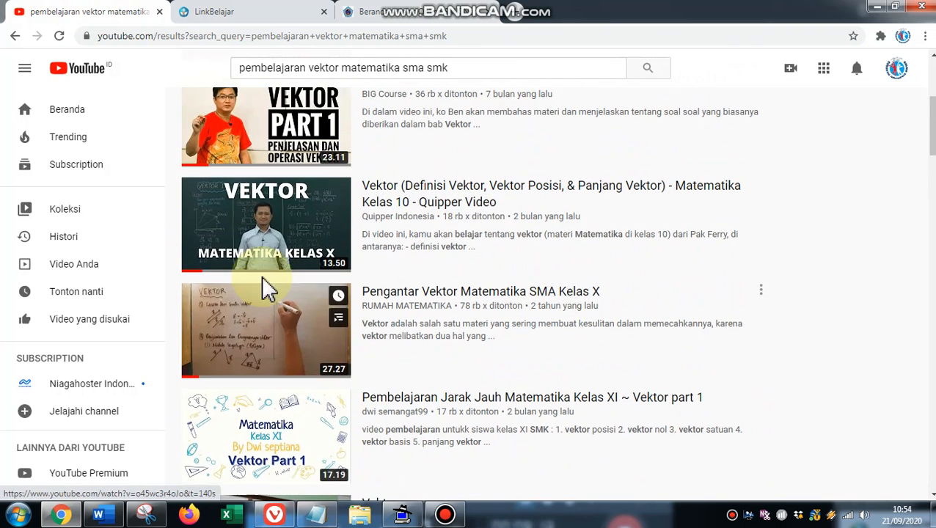
pyautogui.rightClick(268, 222)
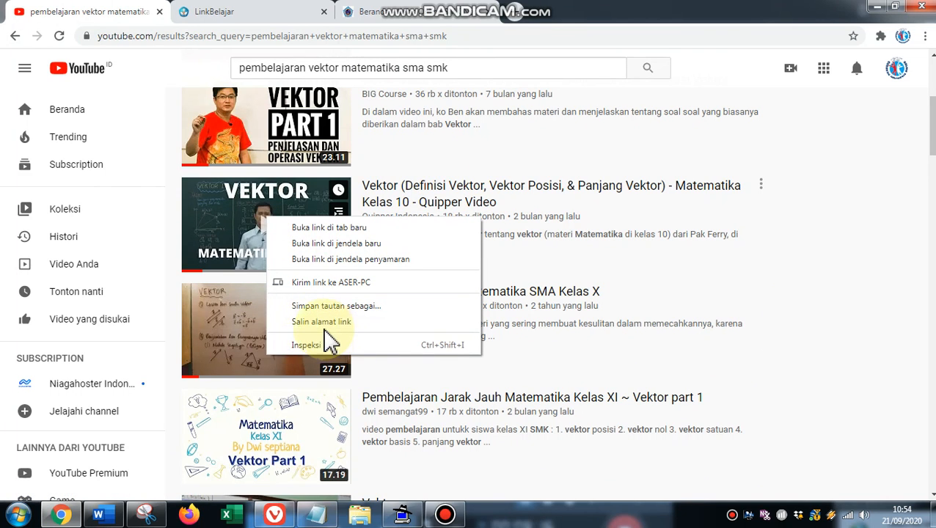
pyautogui.click(321, 323)
pyautogui.click(274, 515)
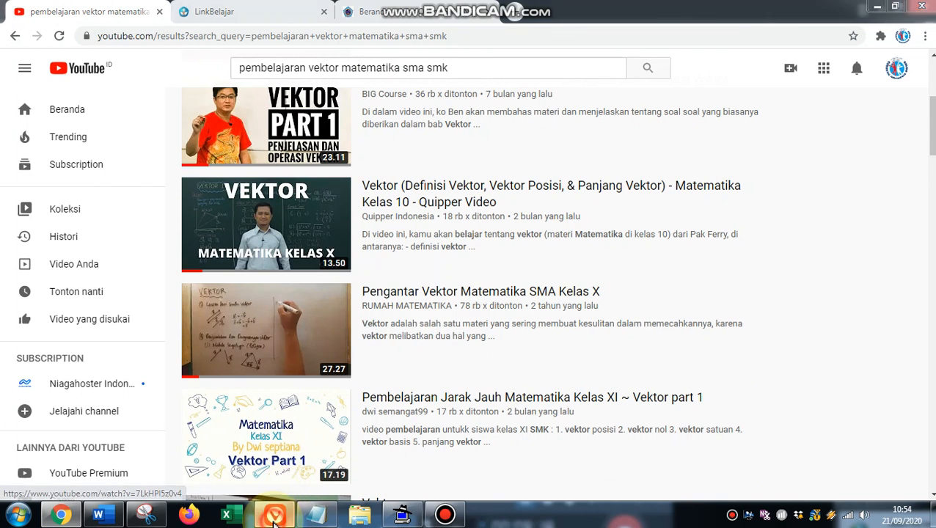
pyautogui.click(300, 399)
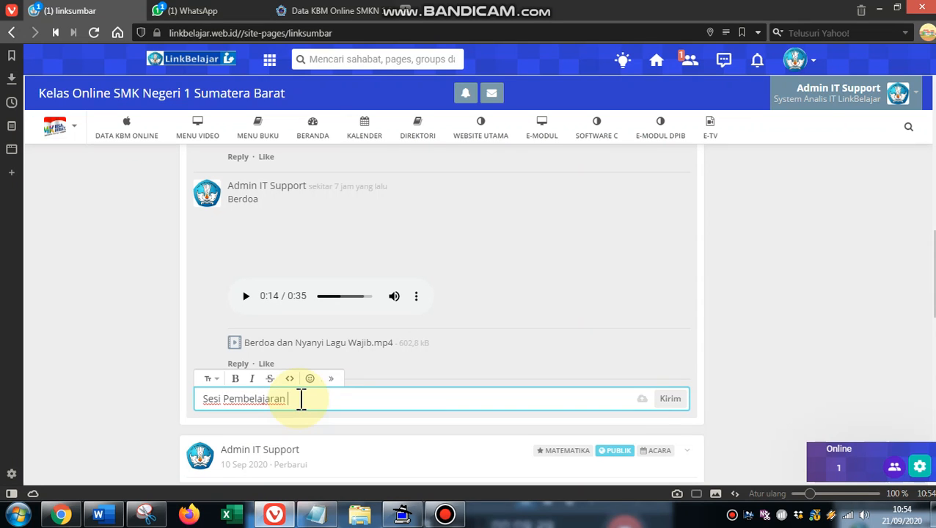
# - Paste the Quipper YouTube link under 'Sesi Pembelajaran (3)' and post it as an embedded video
pyautogui.press('Return')
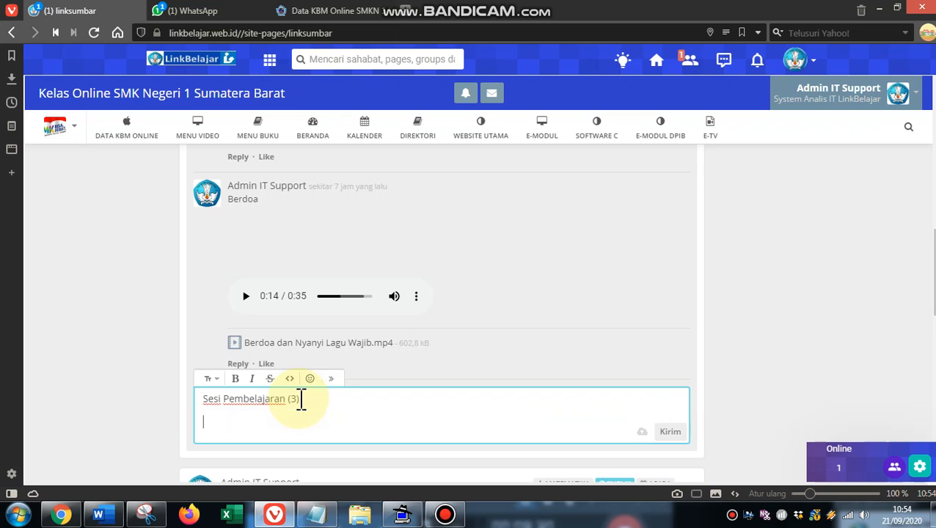
pyautogui.write('https://www.youtube.com/watch?v=kGRP6kECWjs&t=105s')
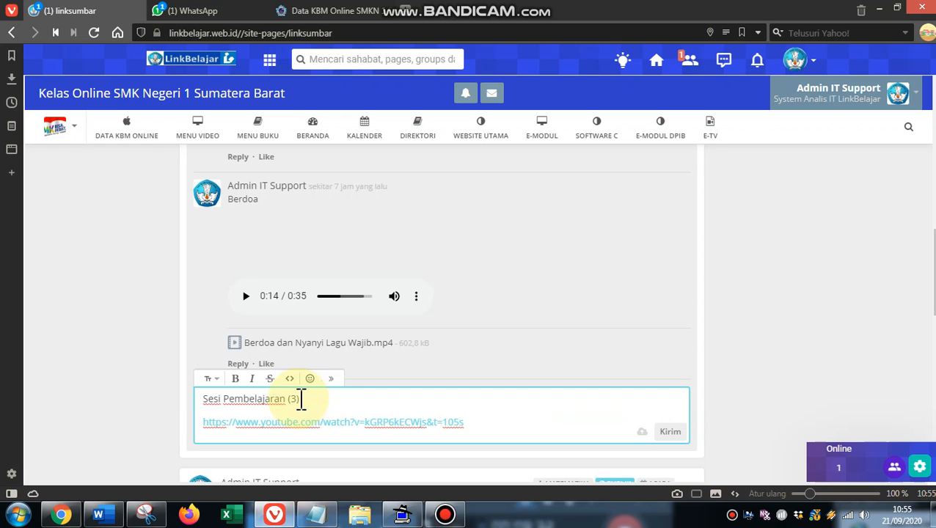
pyautogui.scroll(-1, 538, 309)
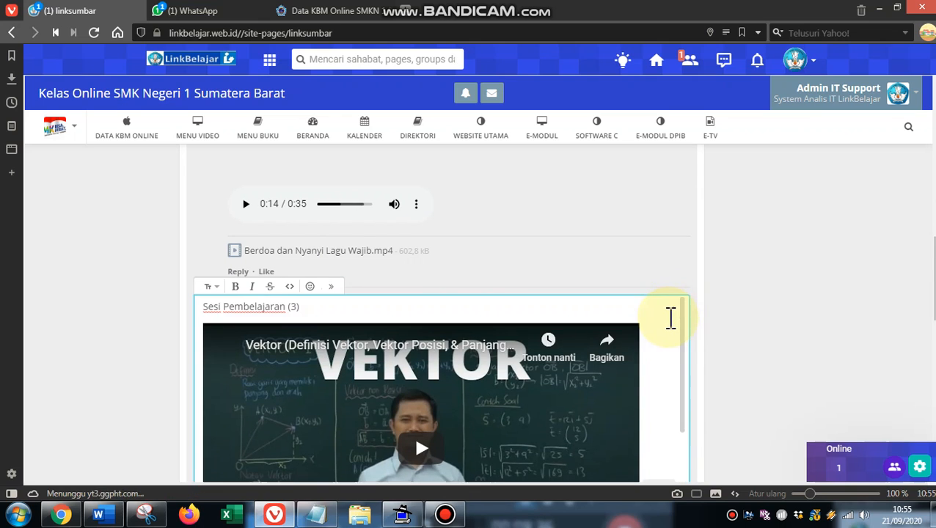
pyautogui.scroll(-2, 745, 352)
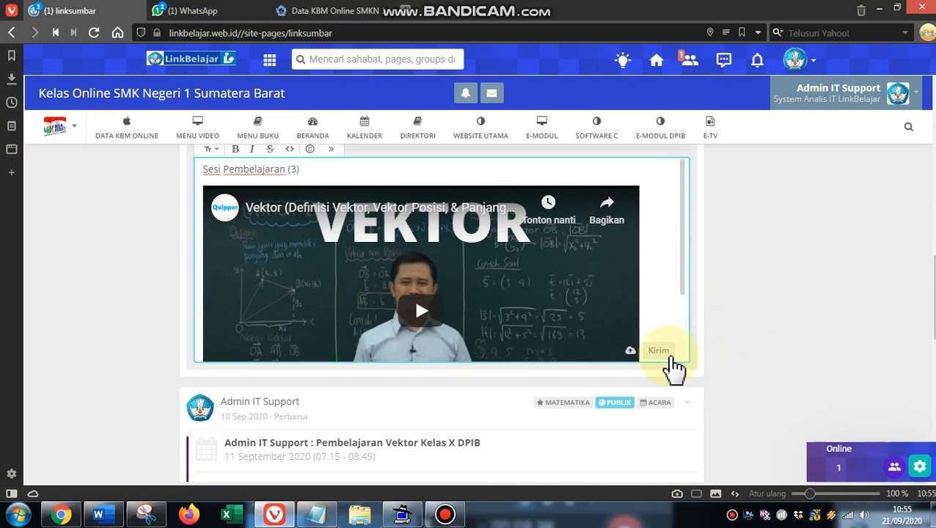
pyautogui.click(660, 352)
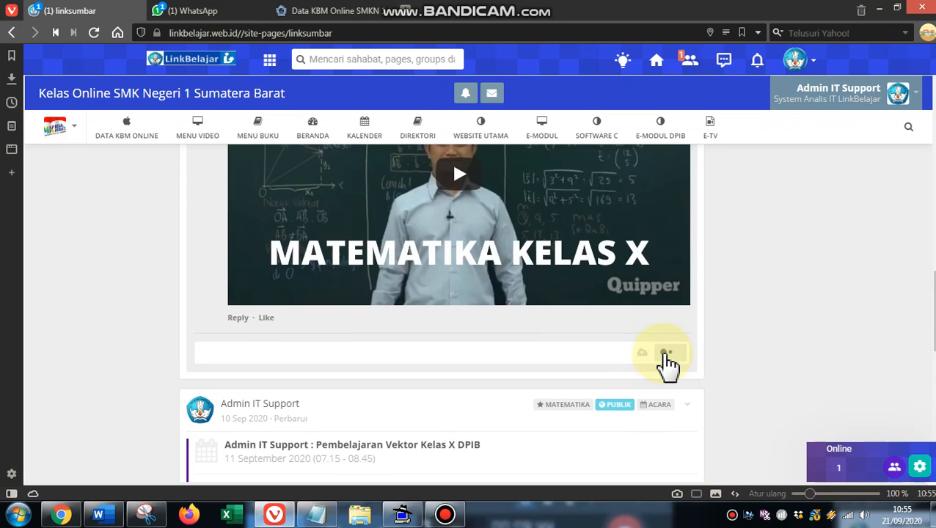
pyautogui.scroll(3, 668, 364)
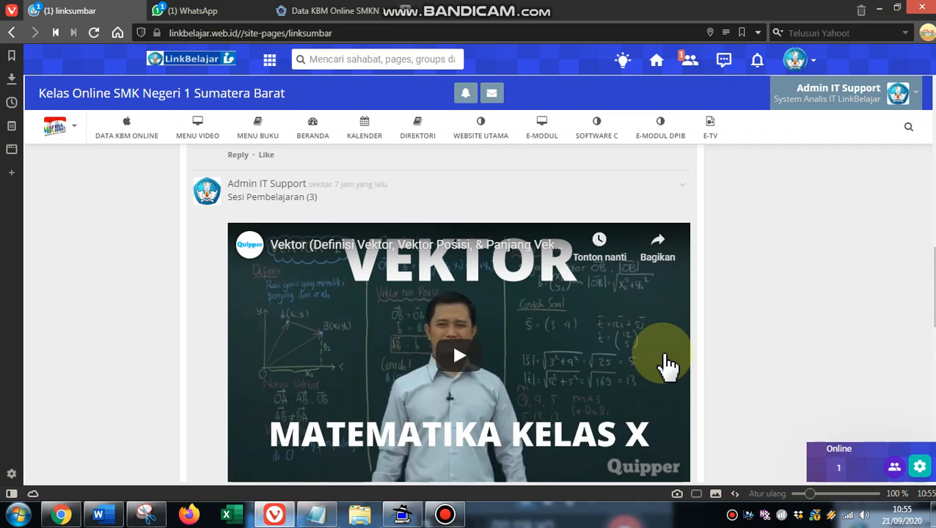
pyautogui.scroll(-1, 668, 365)
pyautogui.scroll(1, 668, 364)
pyautogui.scroll(-2, 667, 364)
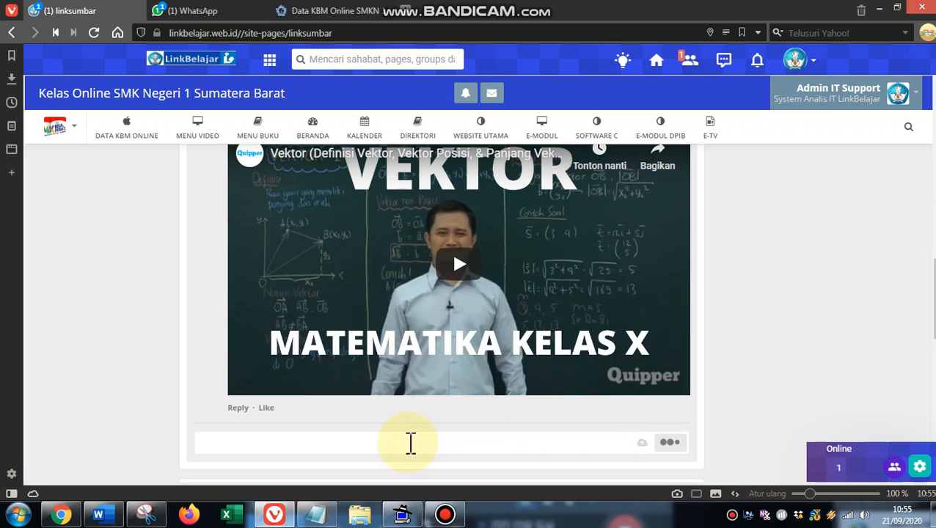
pyautogui.click(408, 443)
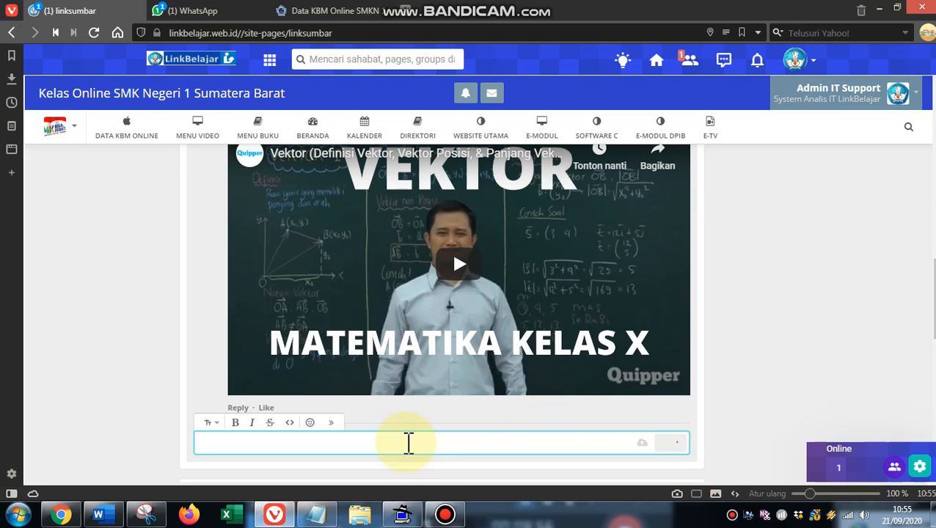
pyautogui.scroll(1, 407, 443)
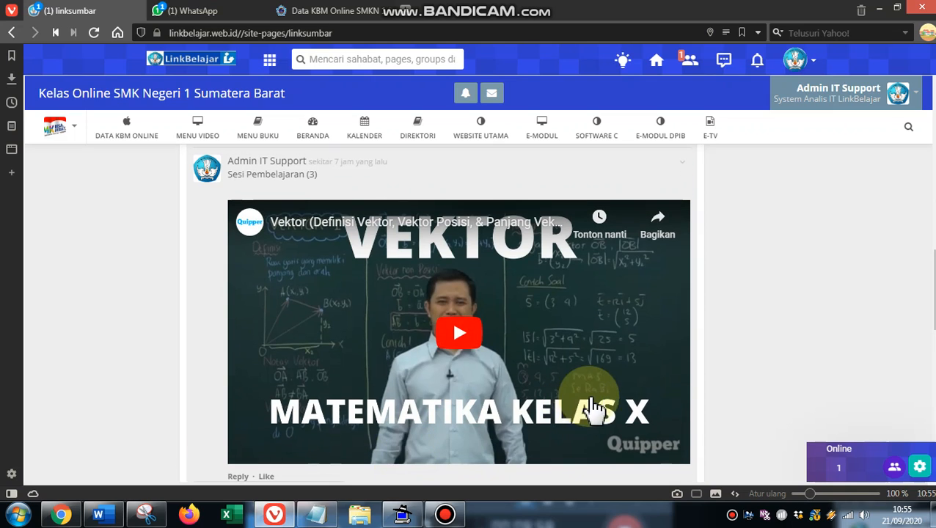